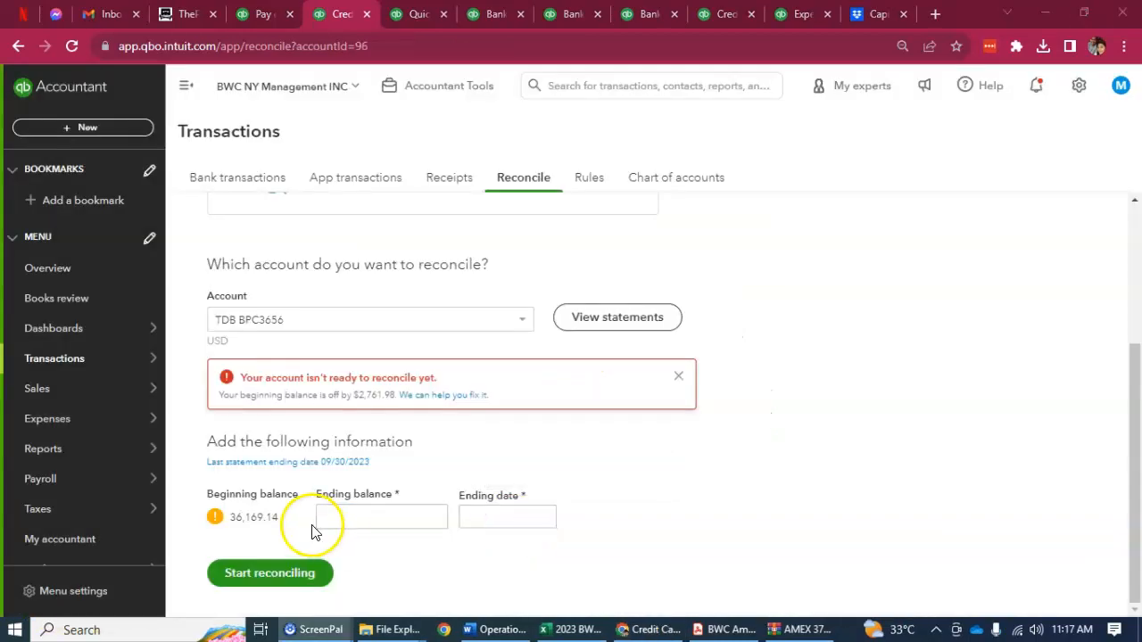
Step: Copy the beginning balance of 36,169.14 into the ending balance for the reconciliation
{"action": "double_click", "coordinate": [253, 517]}
{"action": "key", "text": "ctrl+c"}
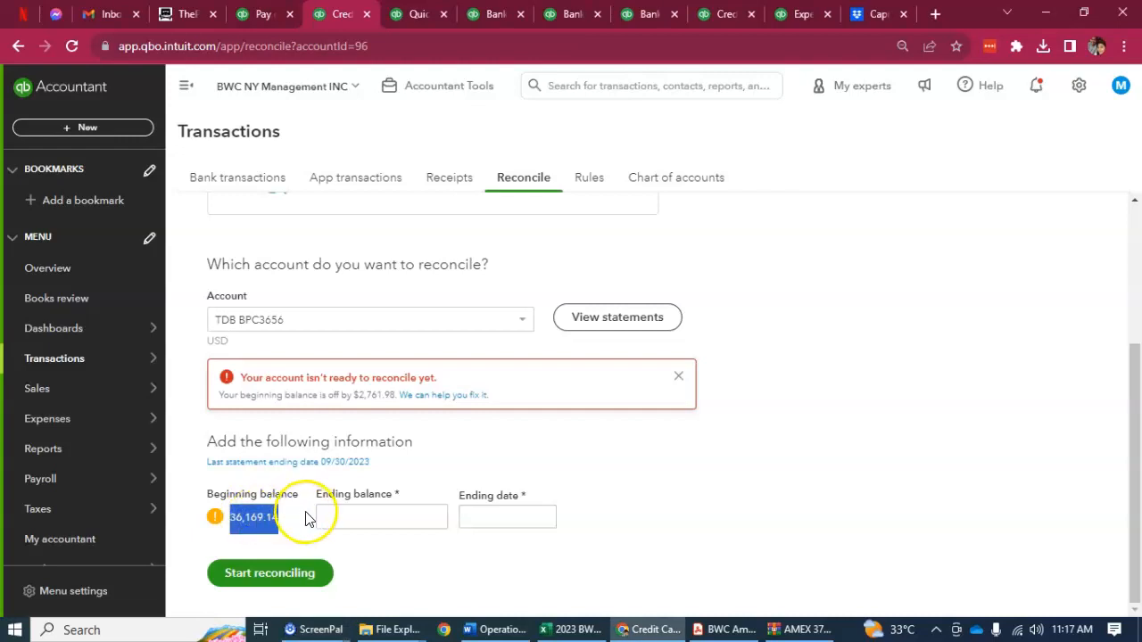
{"action": "left_click", "coordinate": [357, 516]}
{"action": "key", "text": "ctrl+v"}
{"action": "left_click", "coordinate": [526, 517]}
{"action": "left_click", "coordinate": [546, 521]}
{"action": "left_click", "coordinate": [696, 512]}
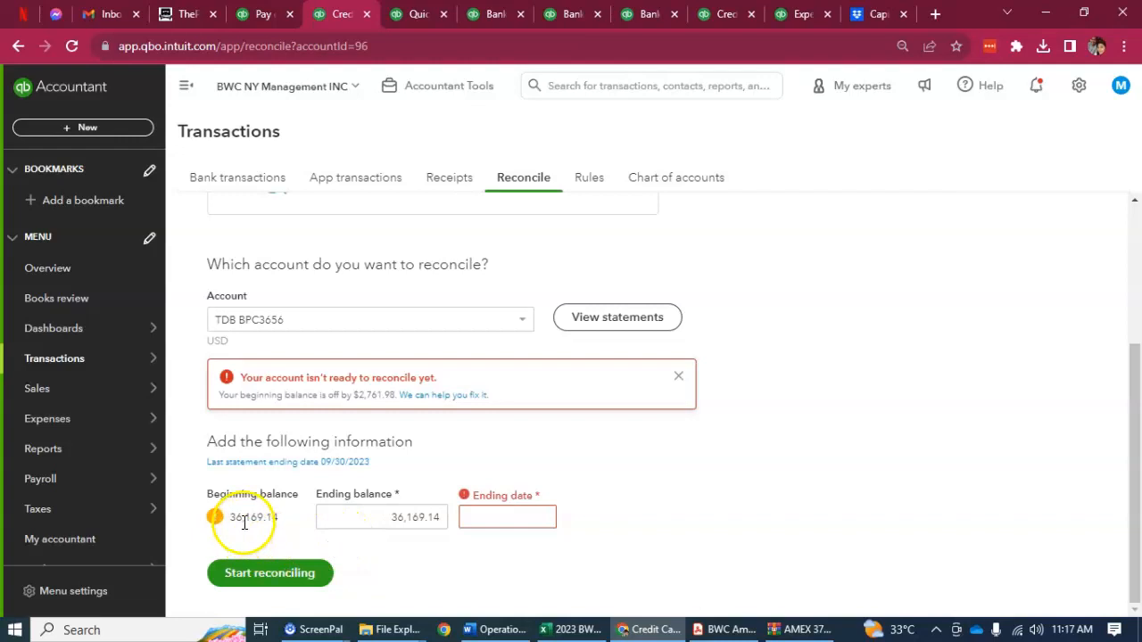
Step: Set the statement ending date to 09/30/2023 and start the reconciliation
{"action": "left_click", "coordinate": [541, 517]}
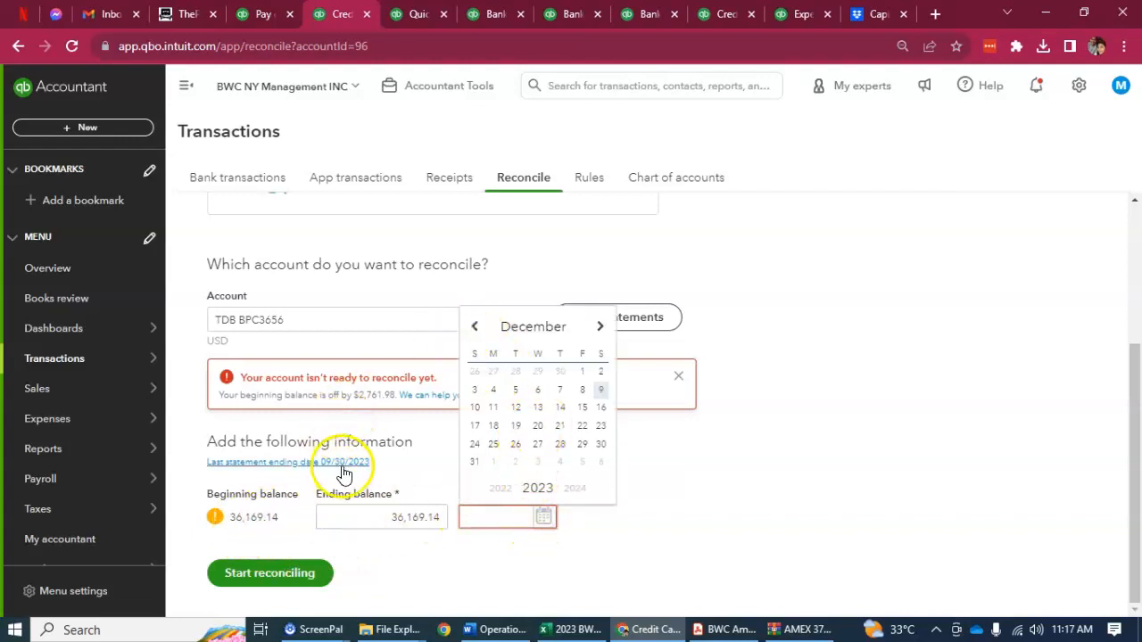
{"action": "left_click", "coordinate": [473, 326]}
{"action": "left_click", "coordinate": [473, 327]}
{"action": "left_click", "coordinate": [476, 327]}
{"action": "left_click", "coordinate": [476, 327]}
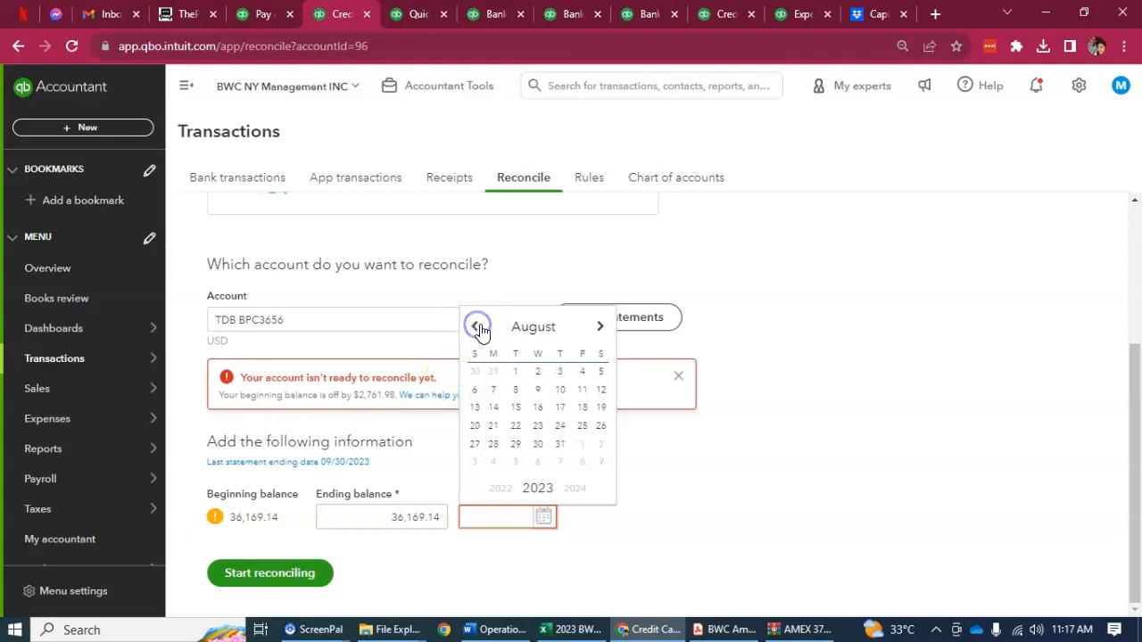
{"action": "left_click", "coordinate": [600, 327]}
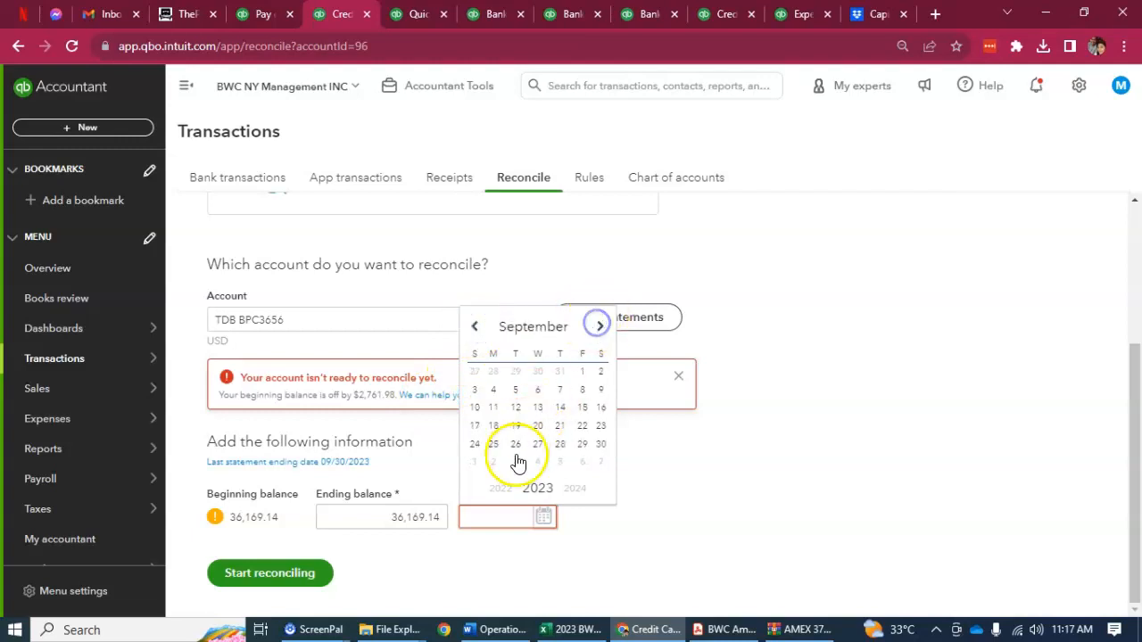
{"action": "left_click", "coordinate": [599, 444]}
{"action": "left_click", "coordinate": [288, 572]}
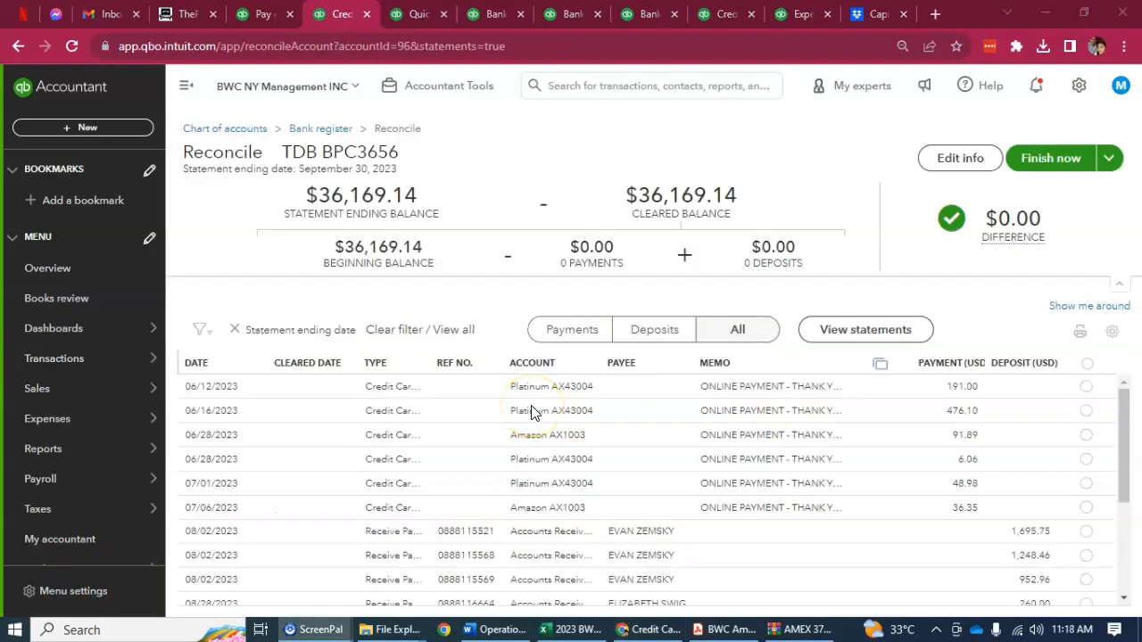
Step: Collapse the reconciliation summary and open the 06/12/2023 credit card credit of 191.00 for full editing
{"action": "scroll", "coordinate": [533, 414], "scroll_direction": "down", "scroll_amount": 1}
{"action": "scroll", "coordinate": [537, 416], "scroll_direction": "up", "scroll_amount": 1}
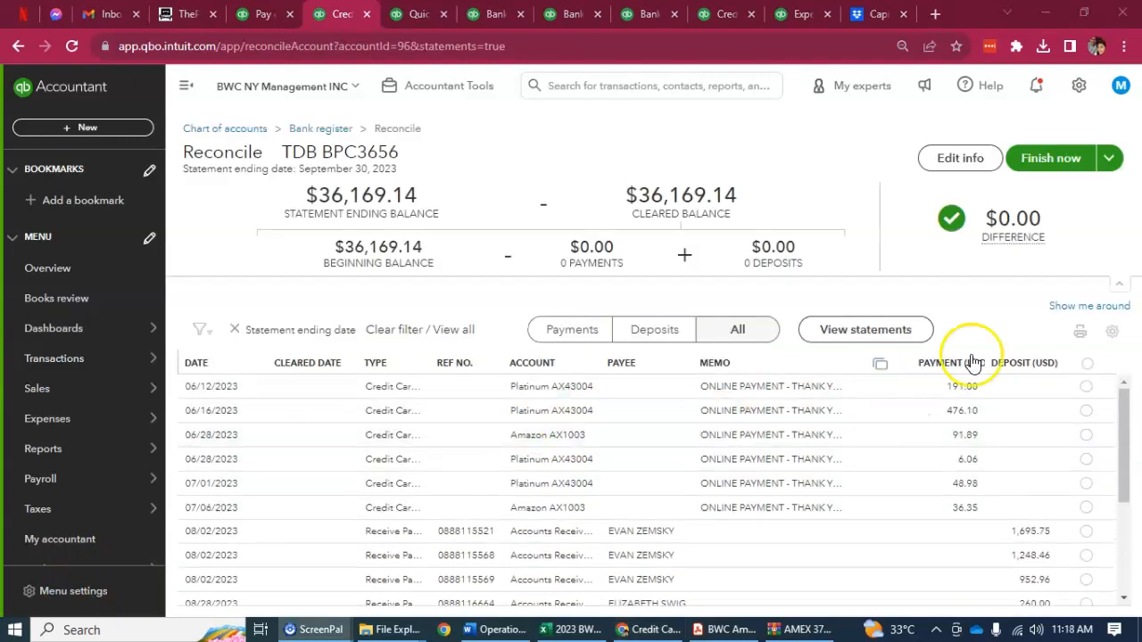
{"action": "left_click", "coordinate": [1119, 286]}
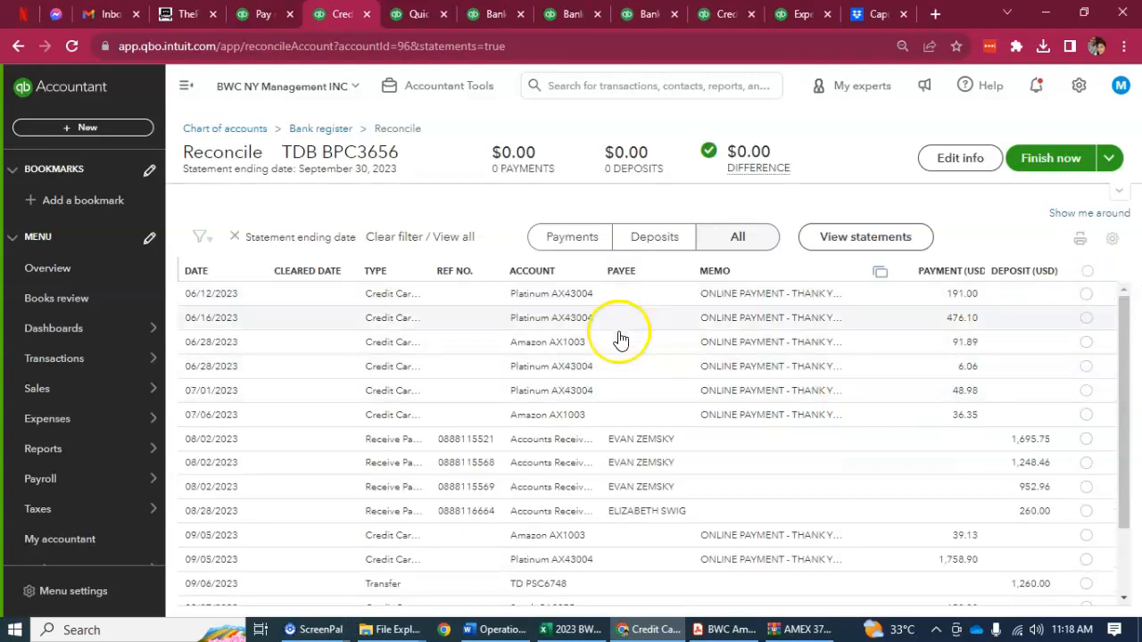
{"action": "left_click", "coordinate": [444, 305]}
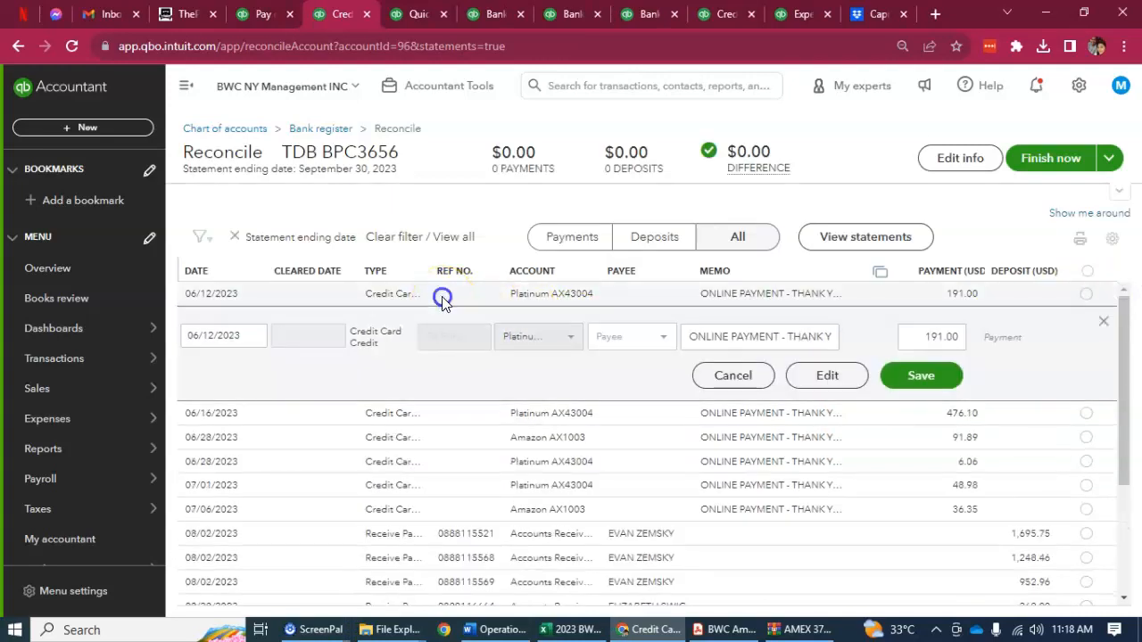
{"action": "left_click", "coordinate": [823, 375]}
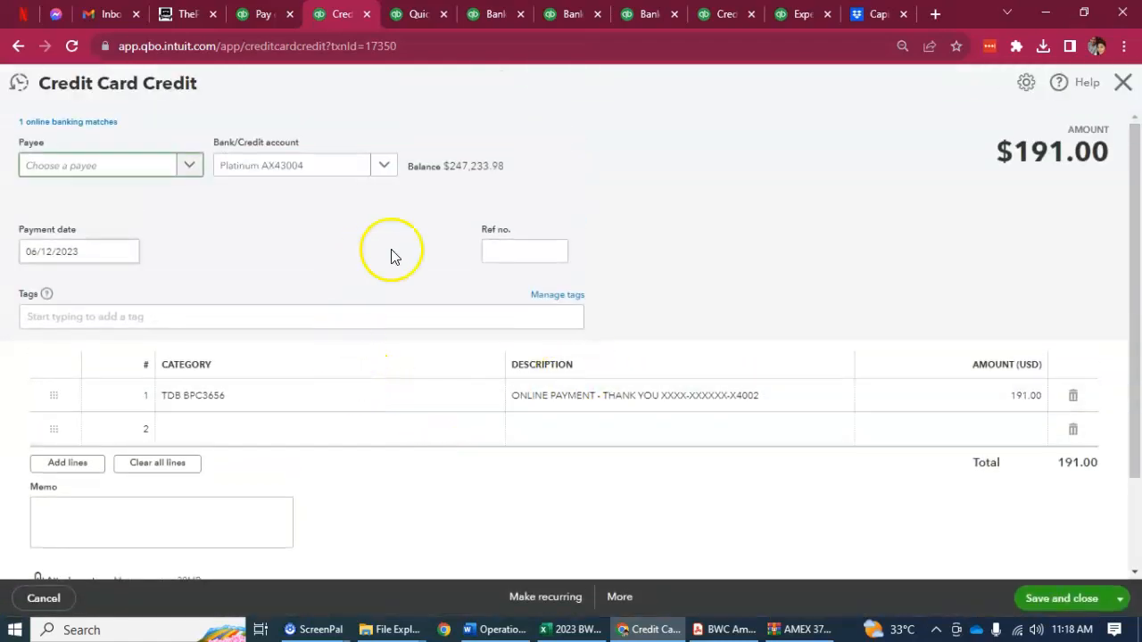
Step: Change the first line's category to Uncategorized Asset, then save and close the credit, accepting the change to a reconciled transaction
{"action": "left_click", "coordinate": [492, 396]}
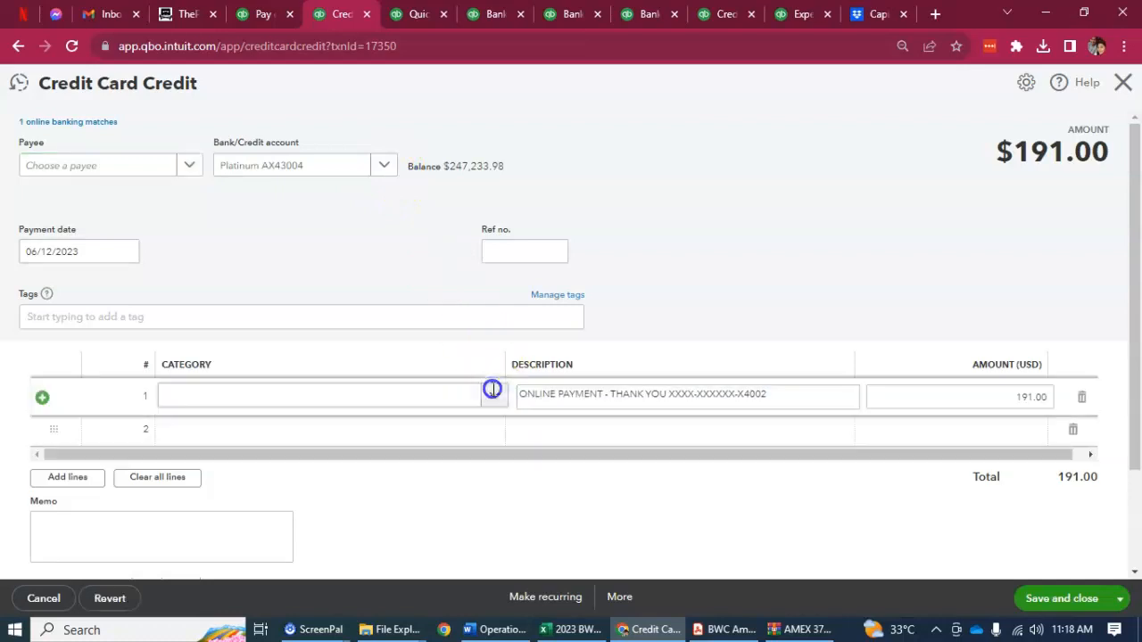
{"action": "left_click", "coordinate": [498, 396]}
{"action": "type", "text": "u"}
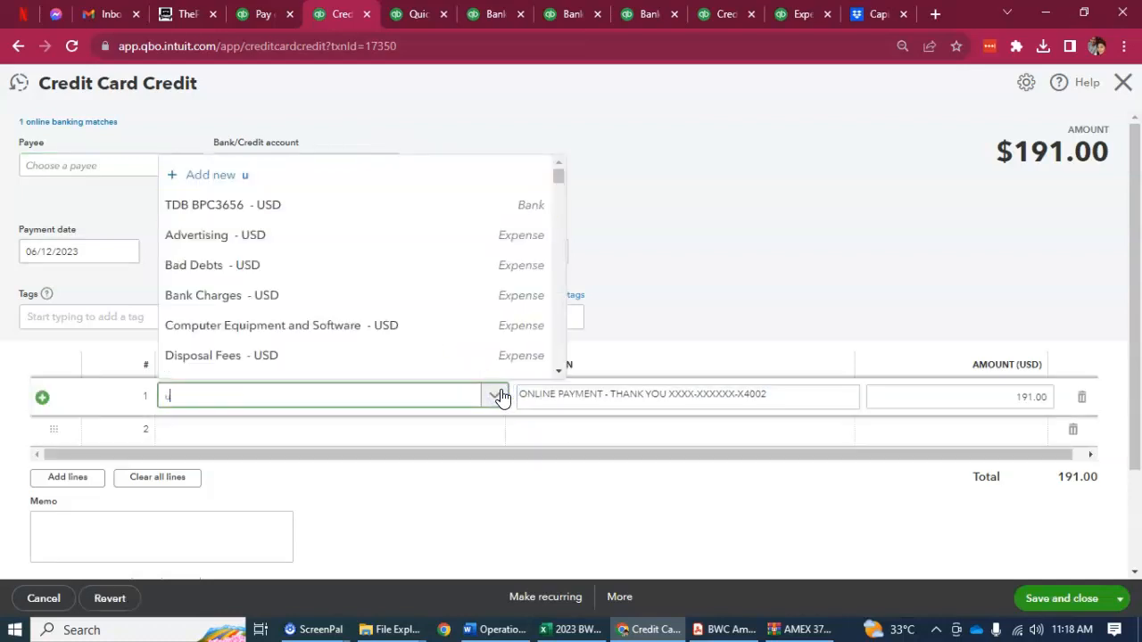
{"action": "type", "text": "ncategori"}
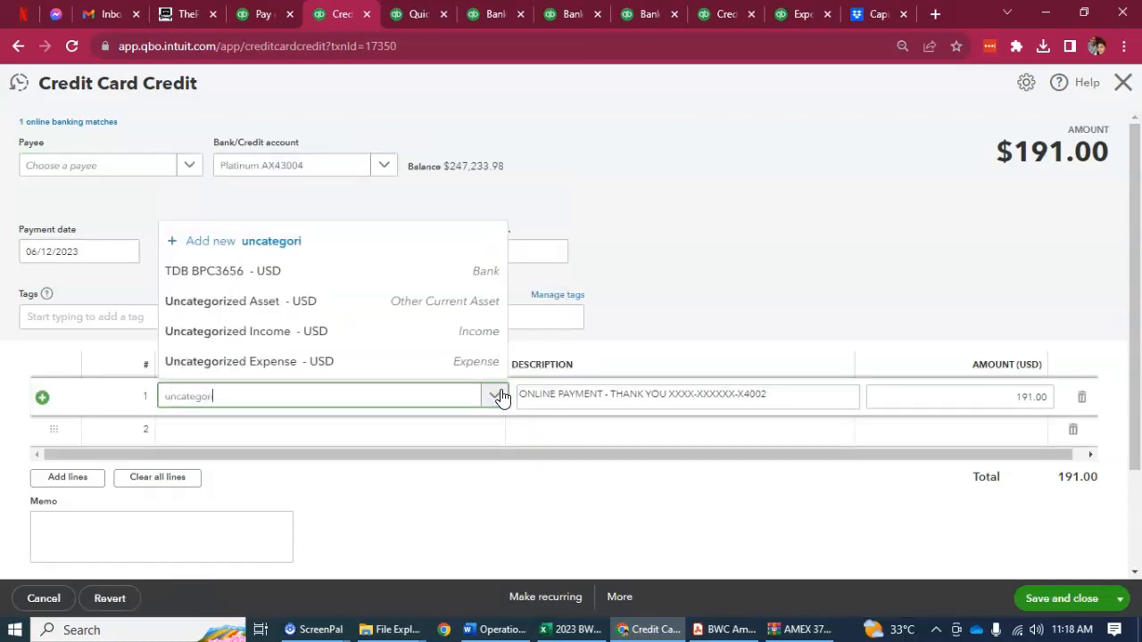
{"action": "left_click", "coordinate": [312, 303]}
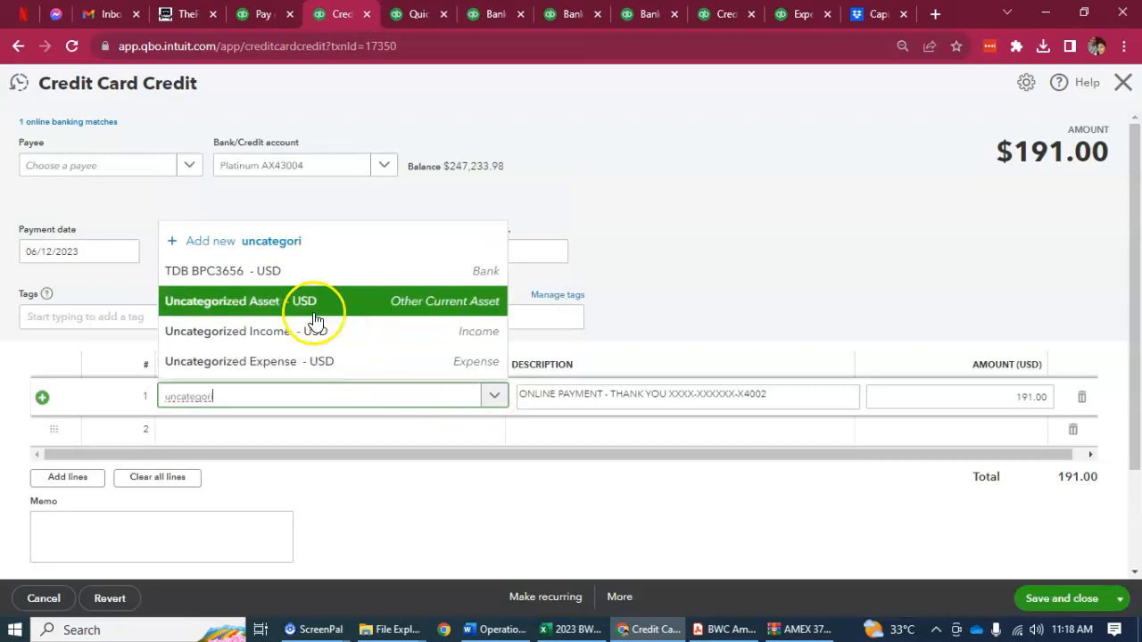
{"action": "left_click", "coordinate": [451, 255]}
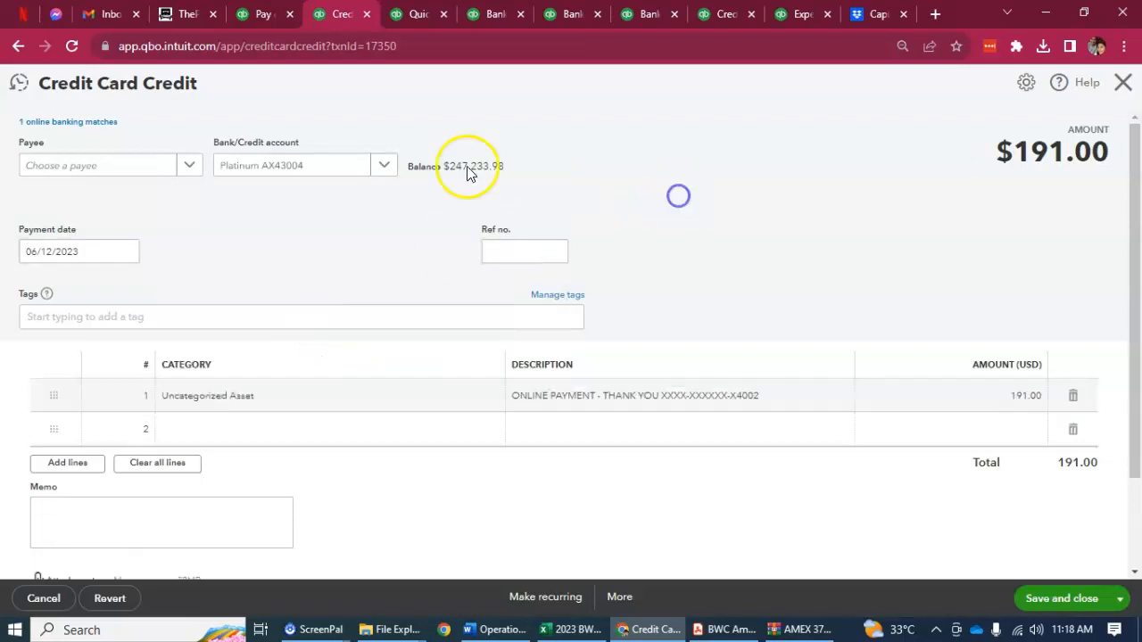
{"action": "left_click", "coordinate": [1073, 606]}
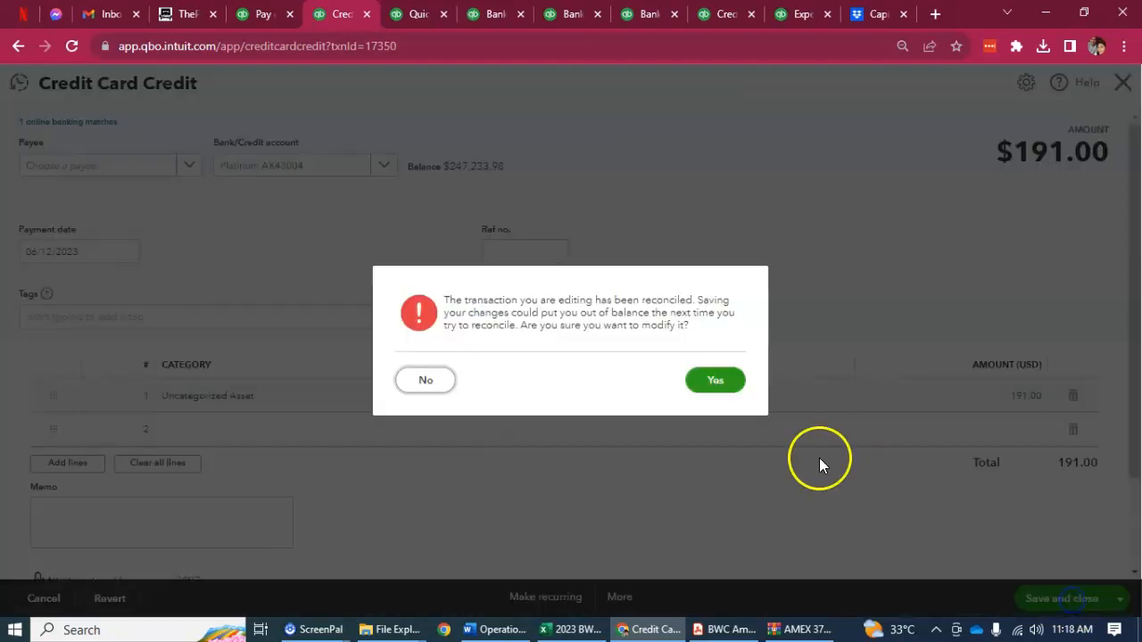
{"action": "left_click", "coordinate": [701, 383]}
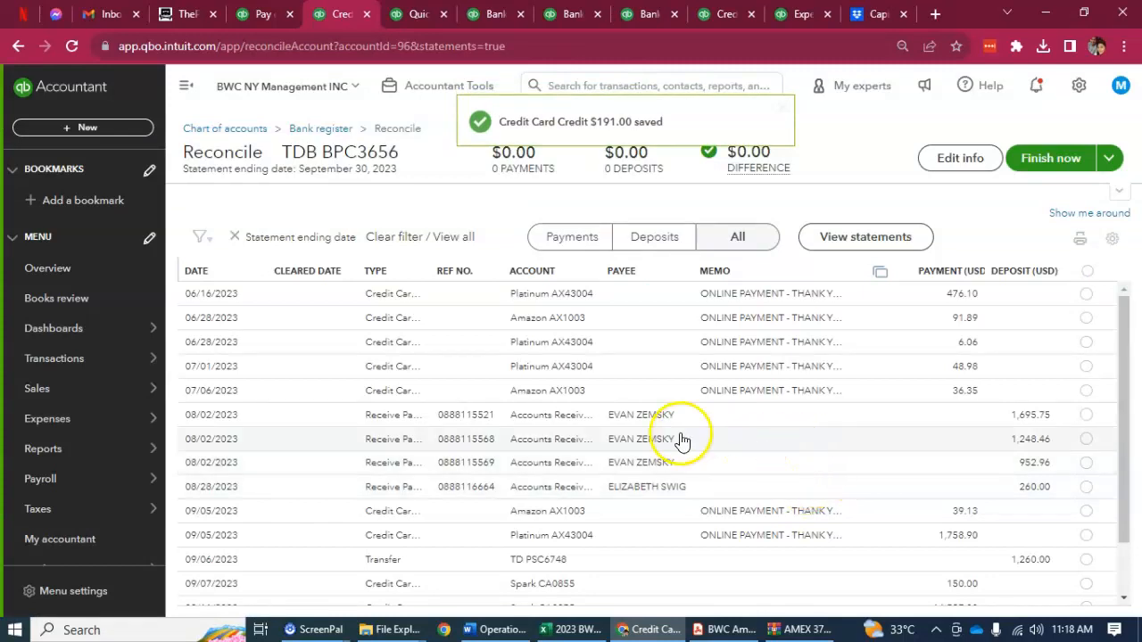
Step: Recategorize the 06/16/2023 credit card credit of 476.10 as Uncategorized Asset and save it, accepting the change to a reconciled transaction
{"action": "left_click", "coordinate": [486, 294]}
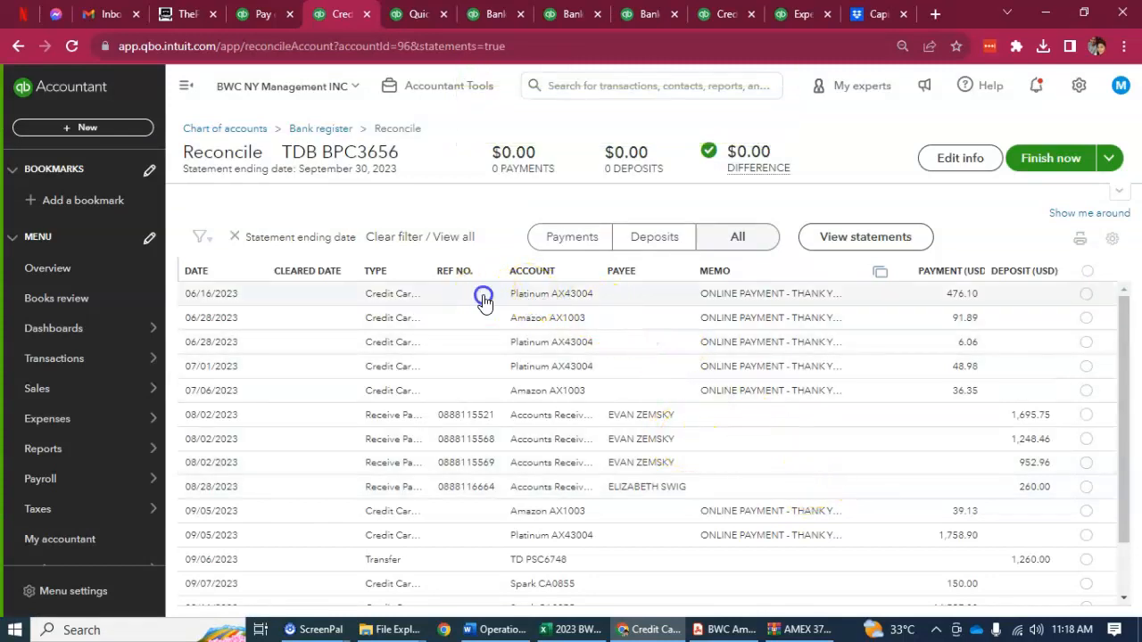
{"action": "left_click", "coordinate": [801, 378]}
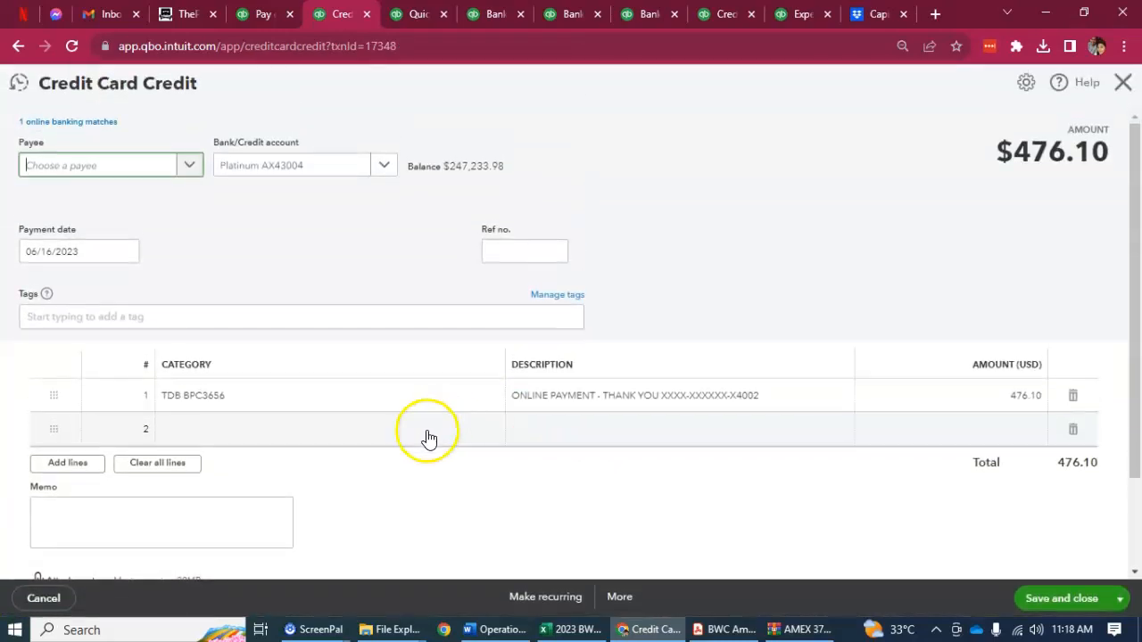
{"action": "left_click", "coordinate": [362, 402]}
{"action": "left_click", "coordinate": [489, 395]}
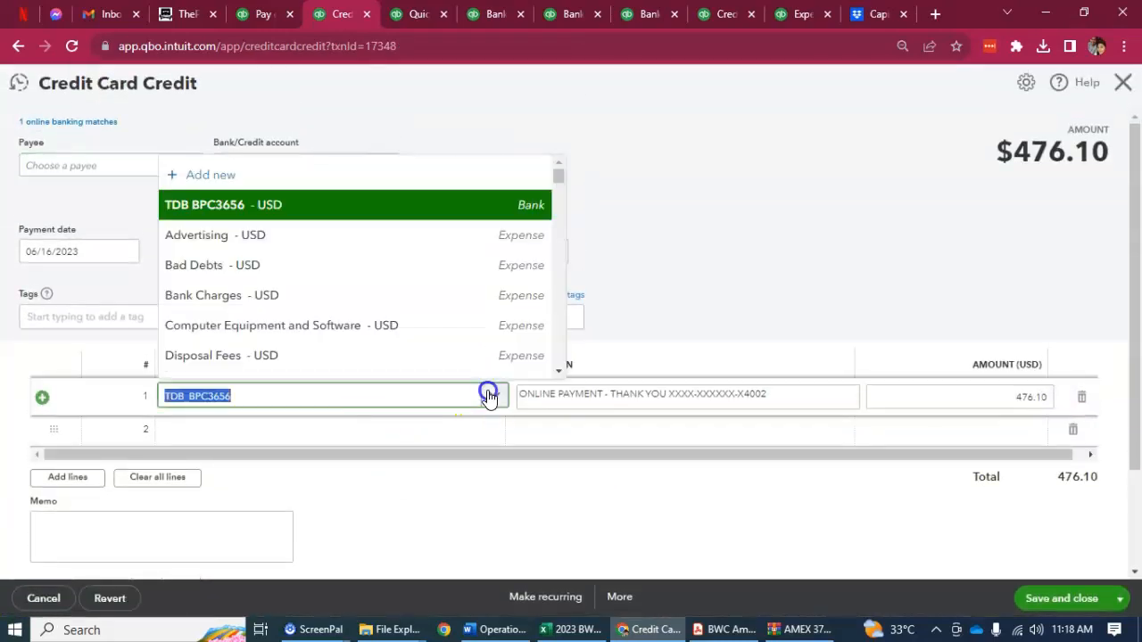
{"action": "type", "text": "uncatego"}
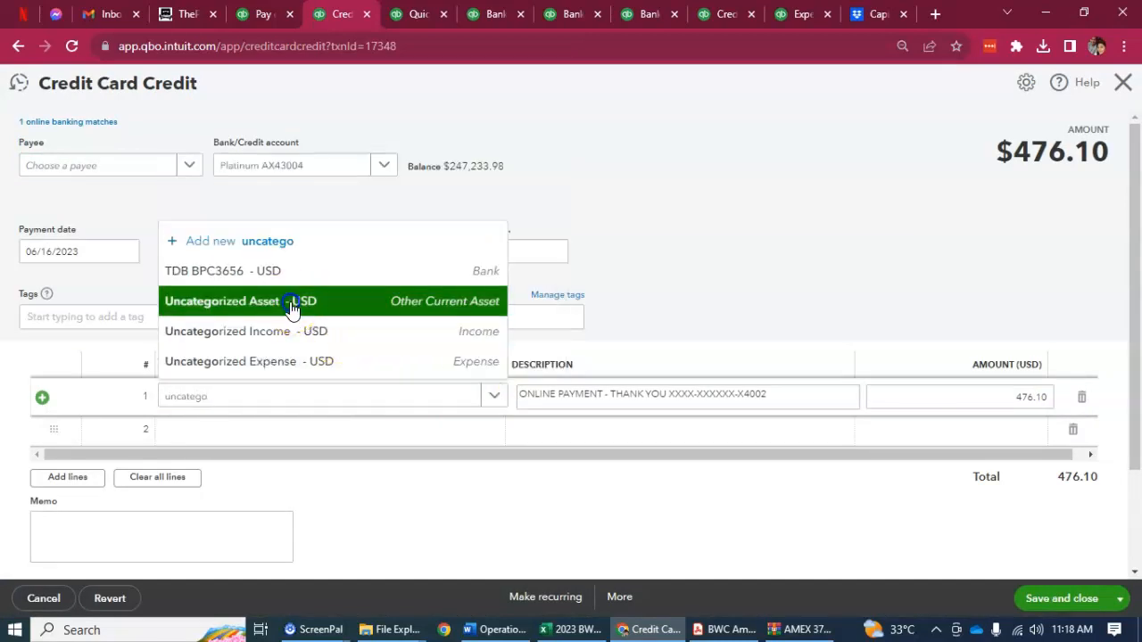
{"action": "left_click", "coordinate": [291, 301]}
{"action": "left_click", "coordinate": [1056, 598]}
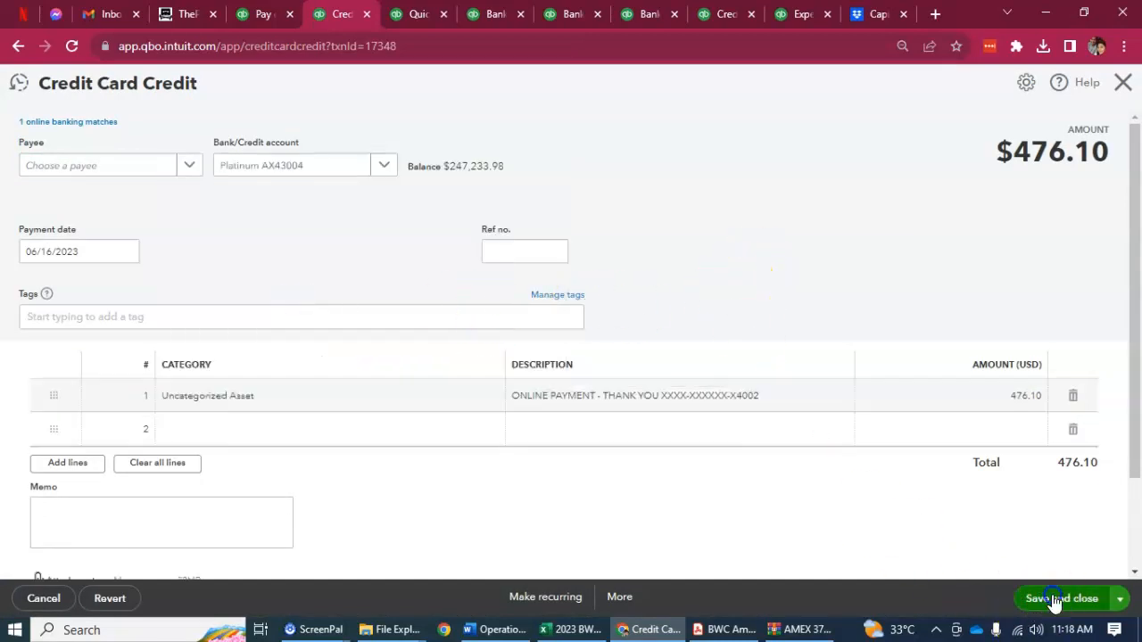
{"action": "left_click", "coordinate": [722, 381]}
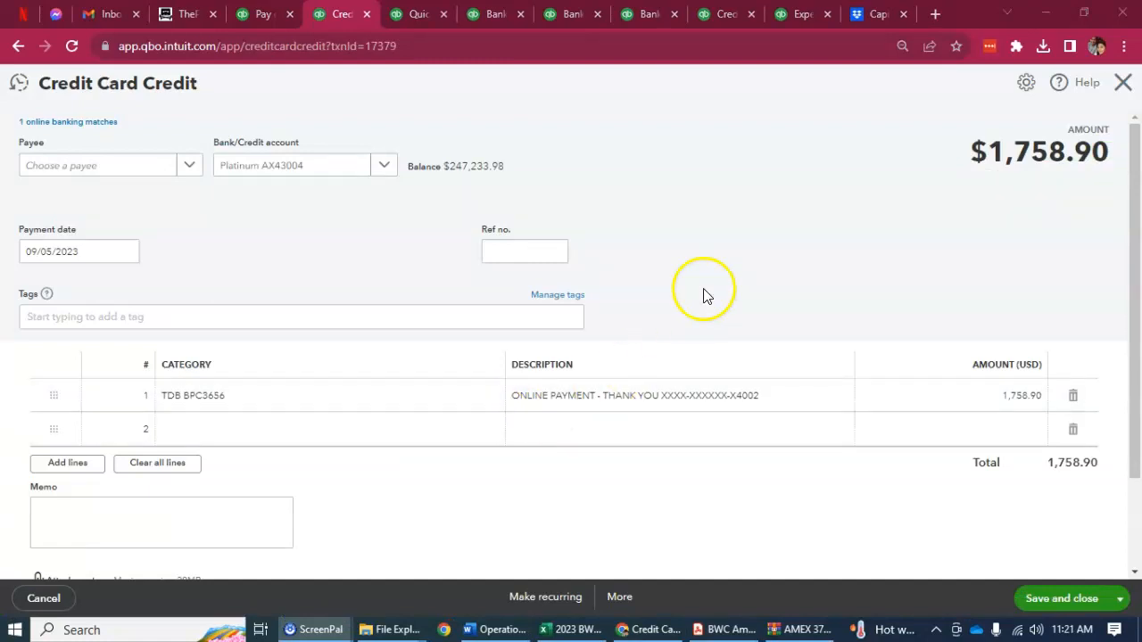
Step: Examine the online banking match of the 09/05/2023 credit card credit of 1,758.90
{"action": "left_click", "coordinate": [347, 237]}
{"action": "left_click", "coordinate": [730, 181]}
{"action": "left_click", "coordinate": [80, 122]}
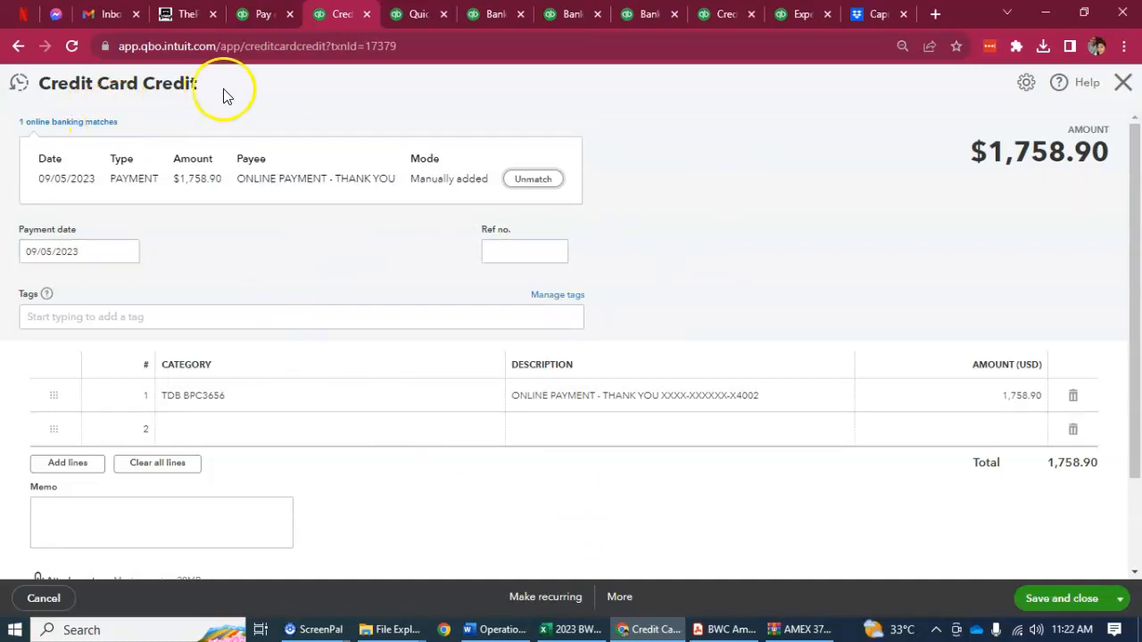
{"action": "left_click", "coordinate": [256, 82]}
{"action": "left_click", "coordinate": [190, 223]}
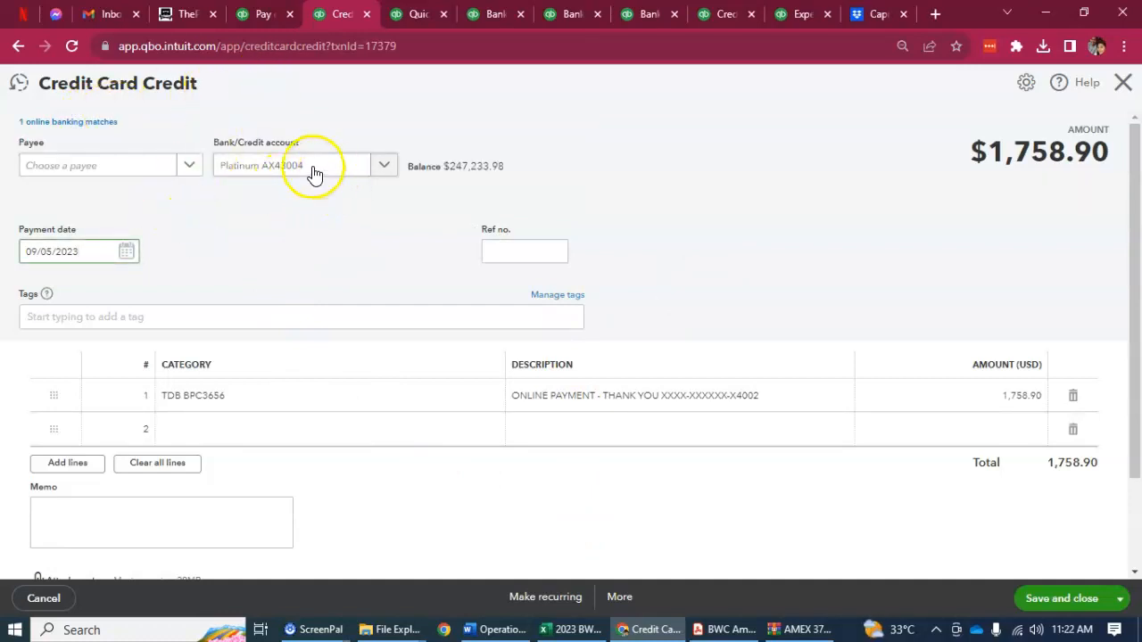
{"action": "left_click", "coordinate": [671, 184]}
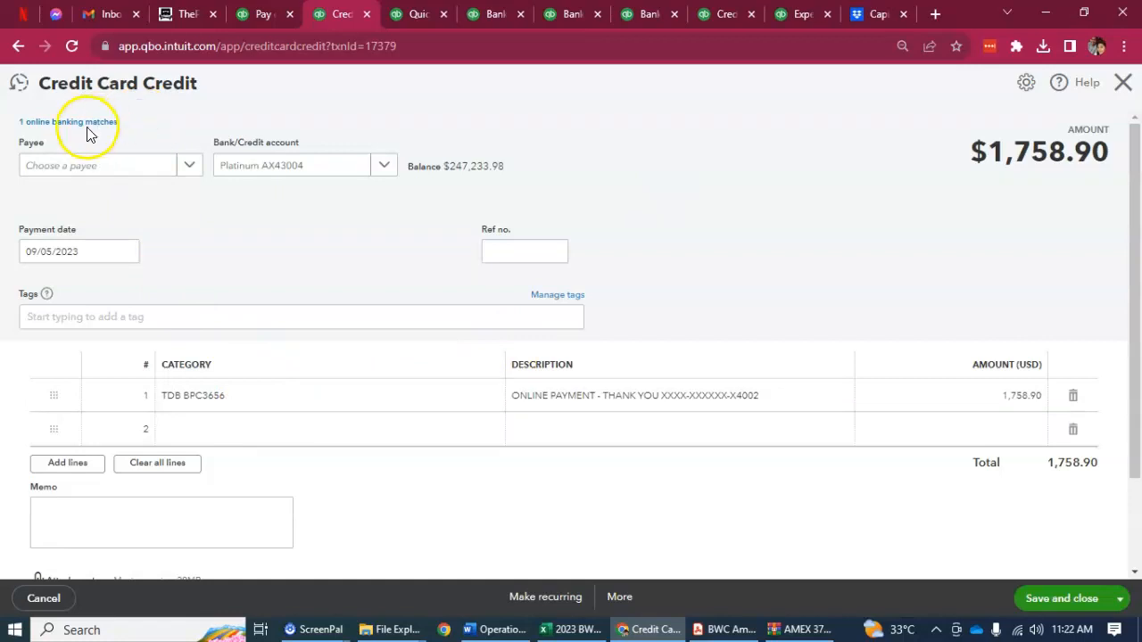
Step: Recategorize the 09/05/2023 credit card credit of 1,758.90 as Uncategorized Asset and save it, accepting the change to a reconciled transaction
{"action": "left_click", "coordinate": [268, 407]}
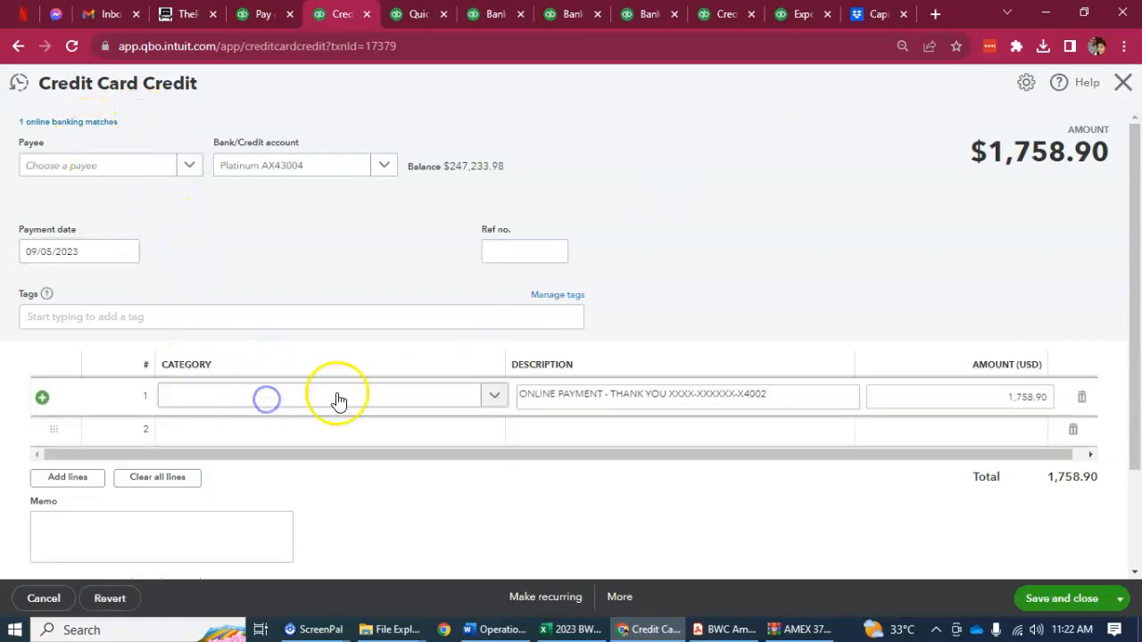
{"action": "left_click", "coordinate": [491, 396]}
{"action": "left_click", "coordinate": [495, 395]}
{"action": "type", "text": "u"}
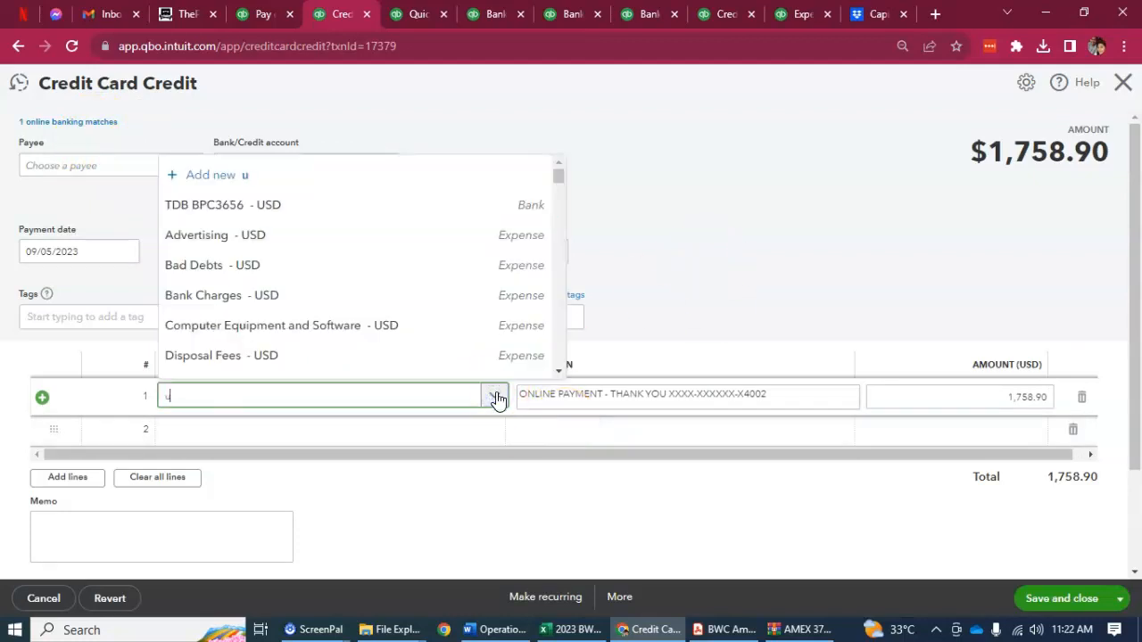
{"action": "type", "text": "ncatgo"}
{"action": "key", "text": "BackSpace"}
{"action": "key", "text": "BackSpace"}
{"action": "type", "text": "eg"}
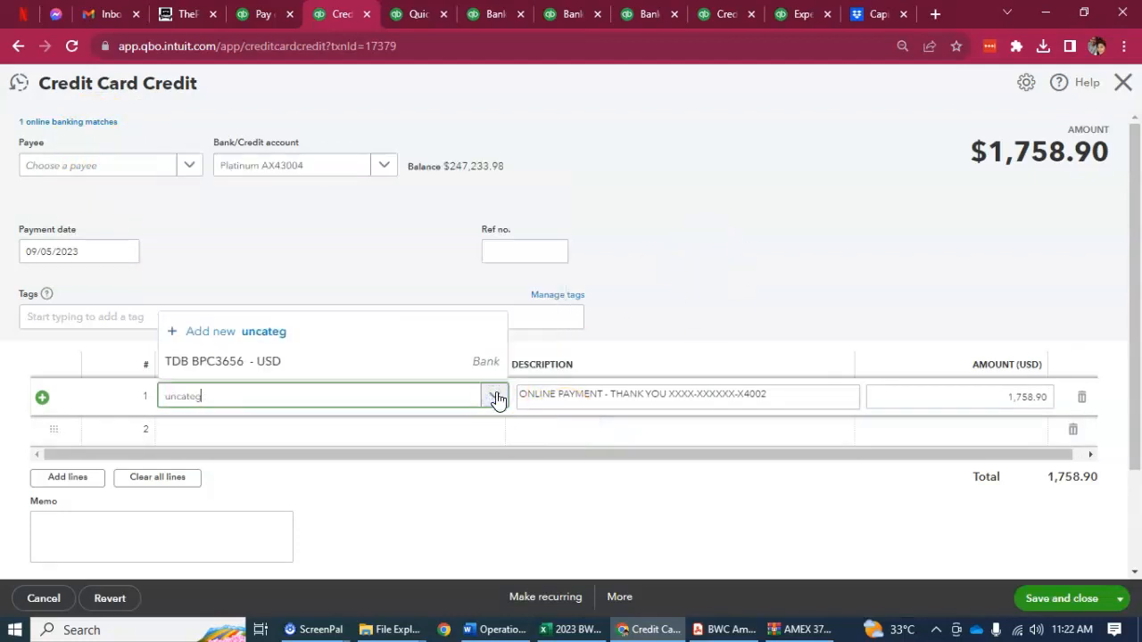
{"action": "type", "text": "orized Asset"}
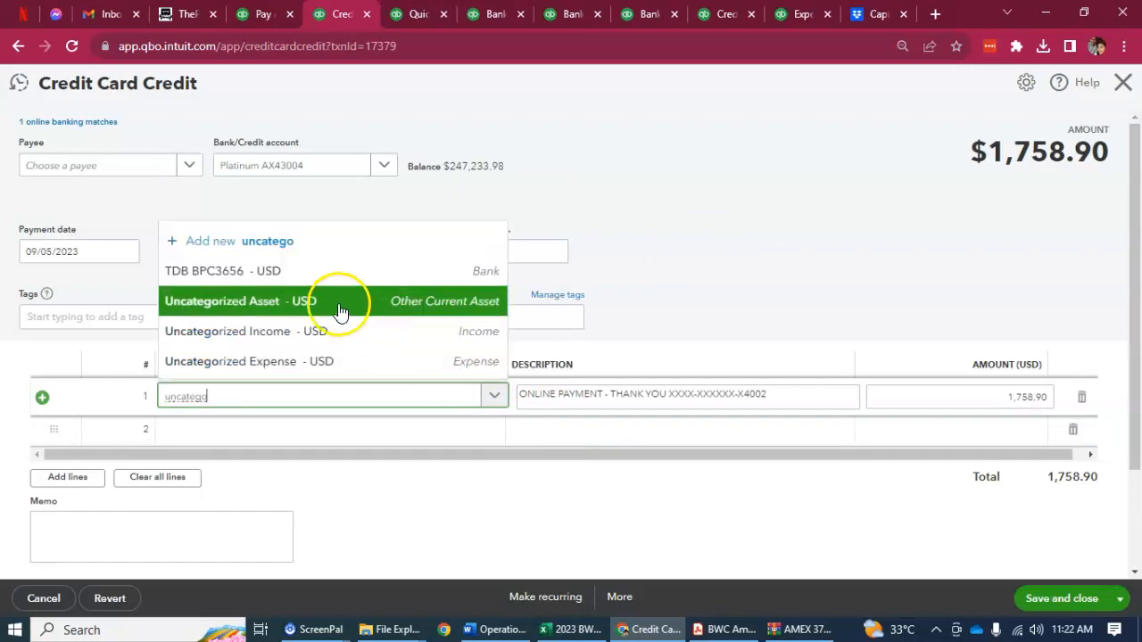
{"action": "left_click", "coordinate": [326, 298]}
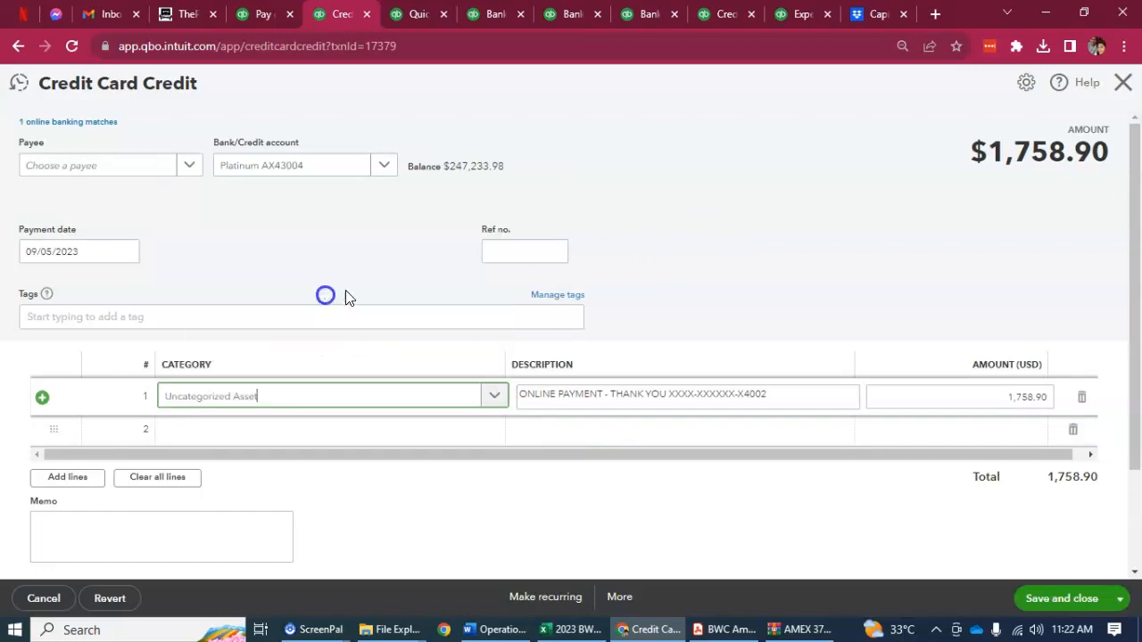
{"action": "left_click", "coordinate": [746, 270]}
{"action": "left_click", "coordinate": [1070, 607]}
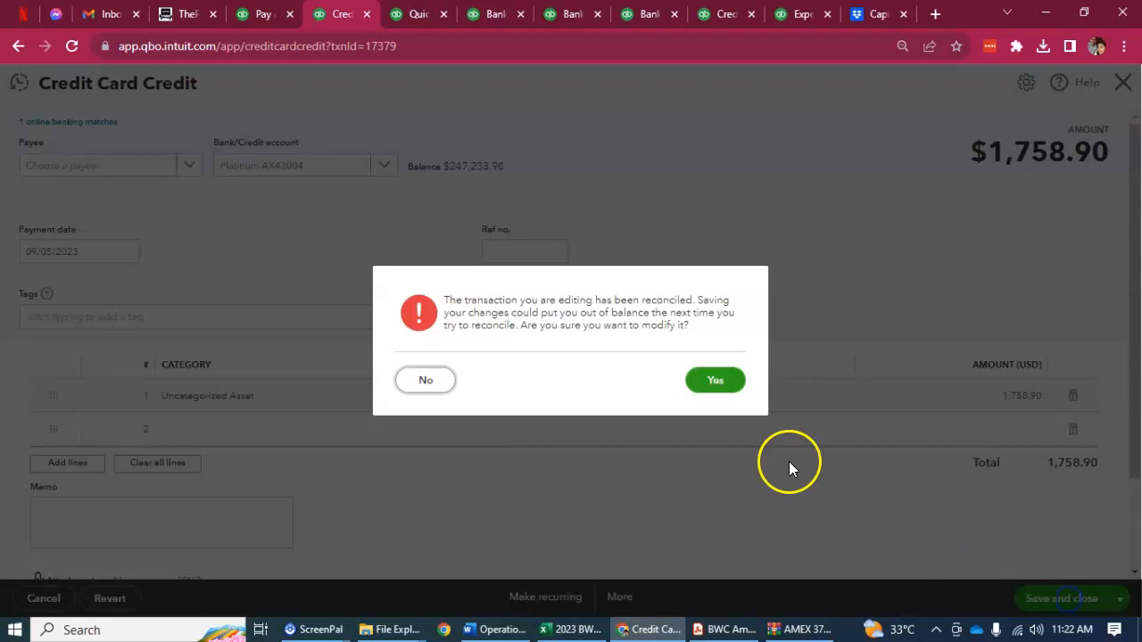
{"action": "left_click", "coordinate": [731, 385]}
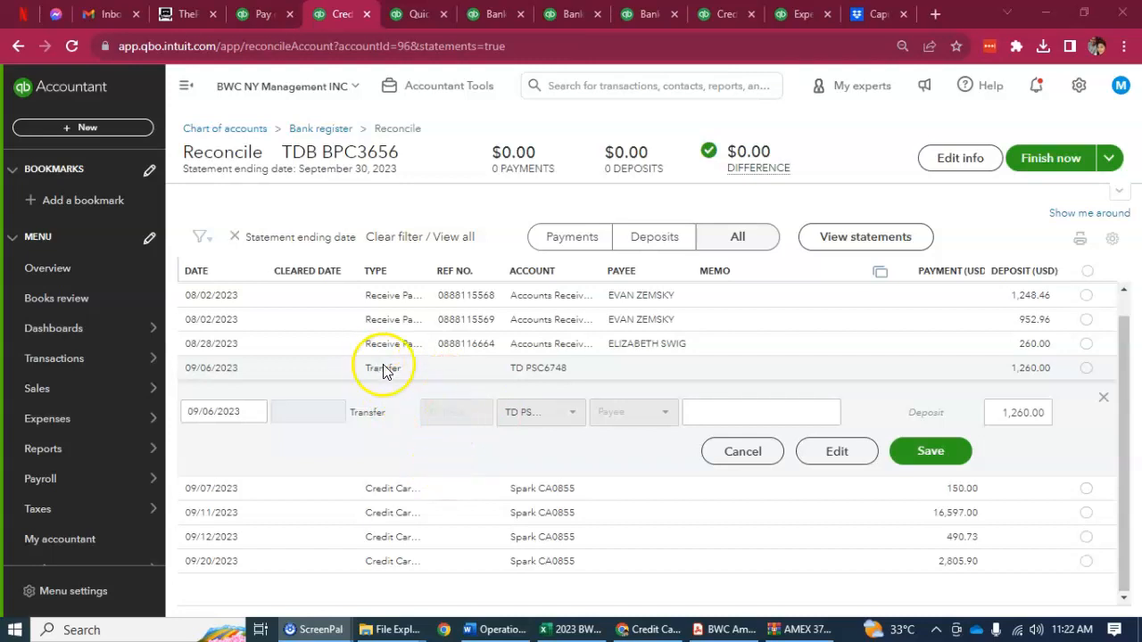
Step: Redirect the 09/06/2023 transfer of 1,260.00 to Uncategorized Asset, then save and close it, accepting the change to the transaction
{"action": "left_click", "coordinate": [843, 466]}
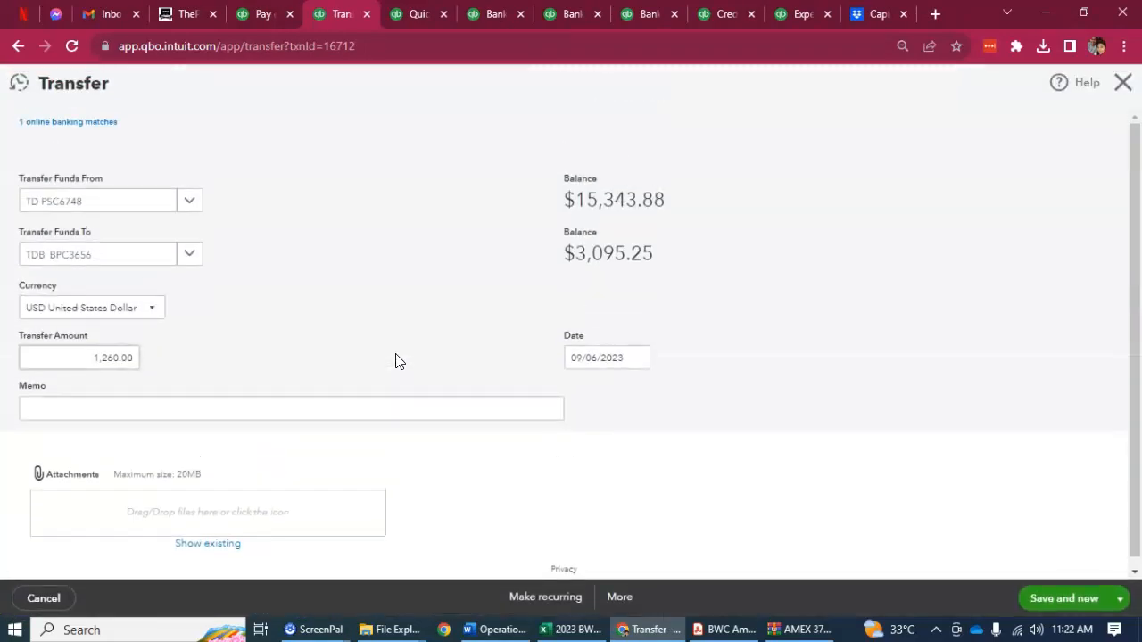
{"action": "left_click", "coordinate": [191, 257]}
{"action": "left_click", "coordinate": [192, 257]}
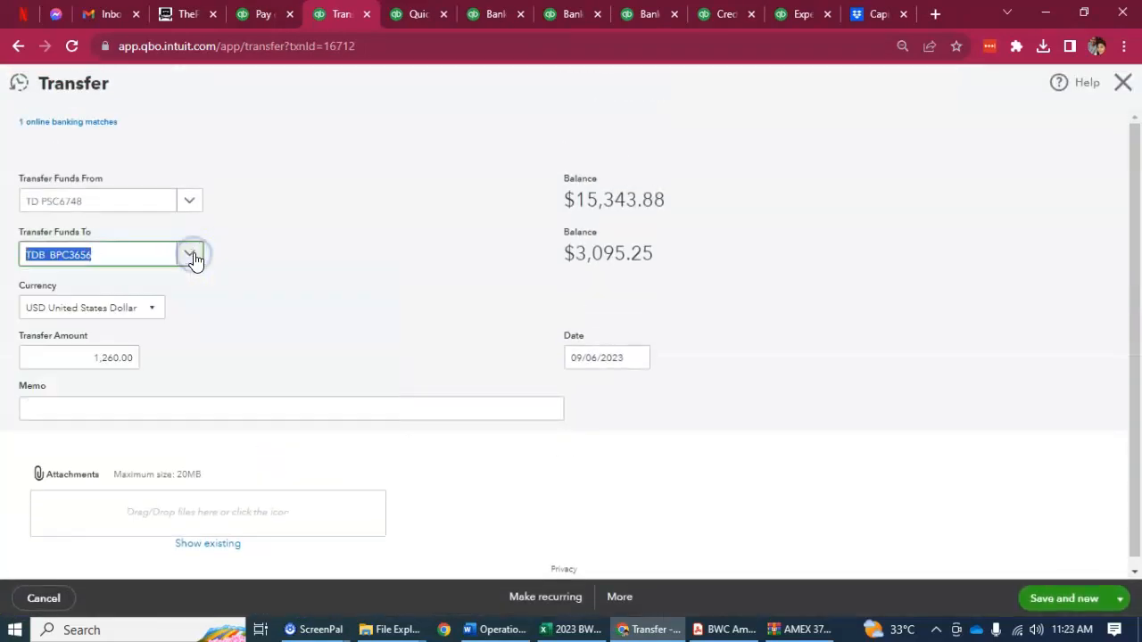
{"action": "type", "text": "unca"}
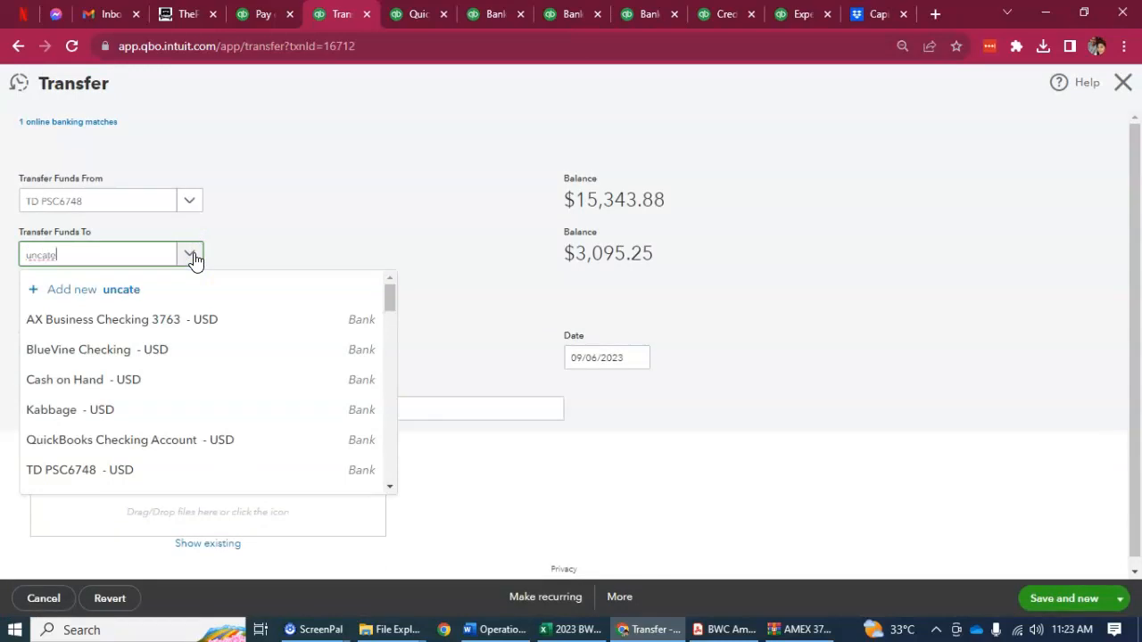
{"action": "type", "text": "teg"}
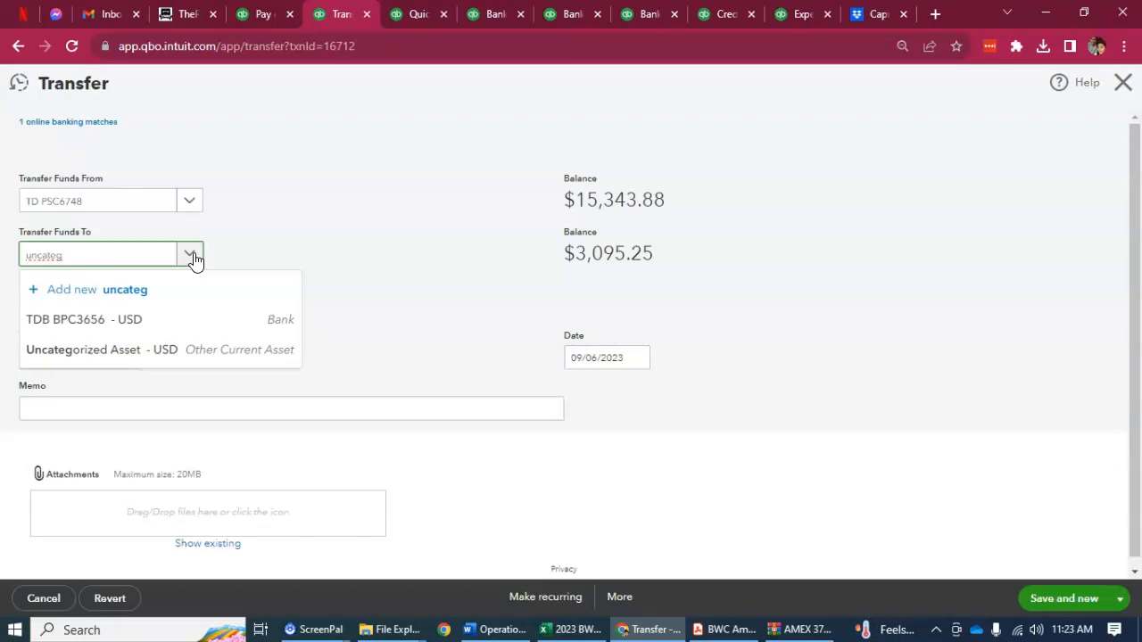
{"action": "left_click", "coordinate": [200, 353]}
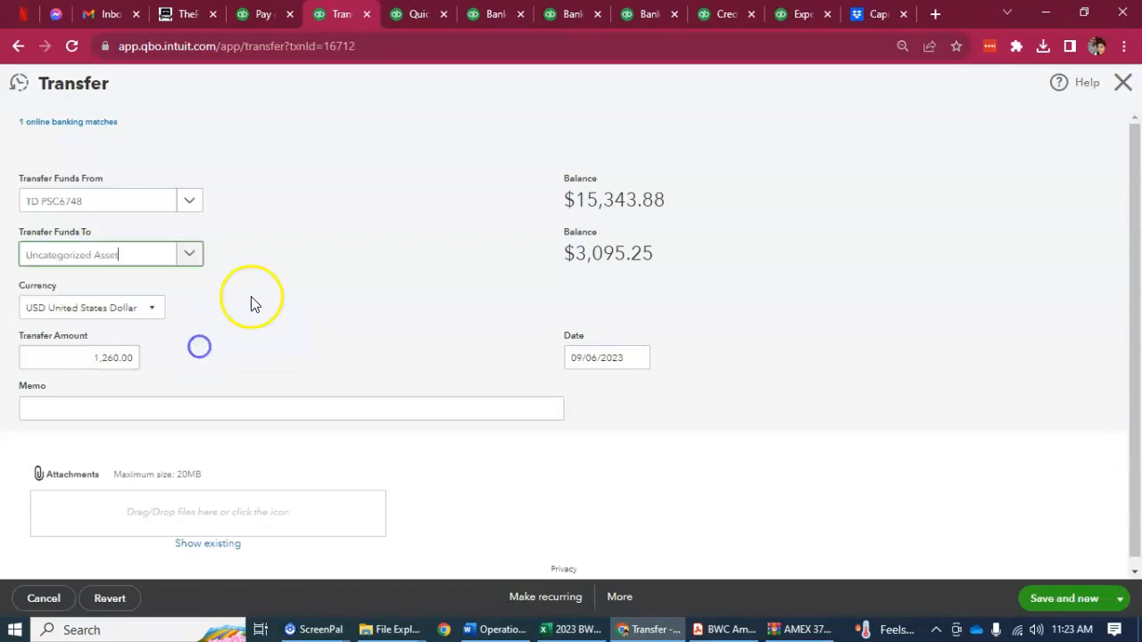
{"action": "left_click", "coordinate": [401, 227]}
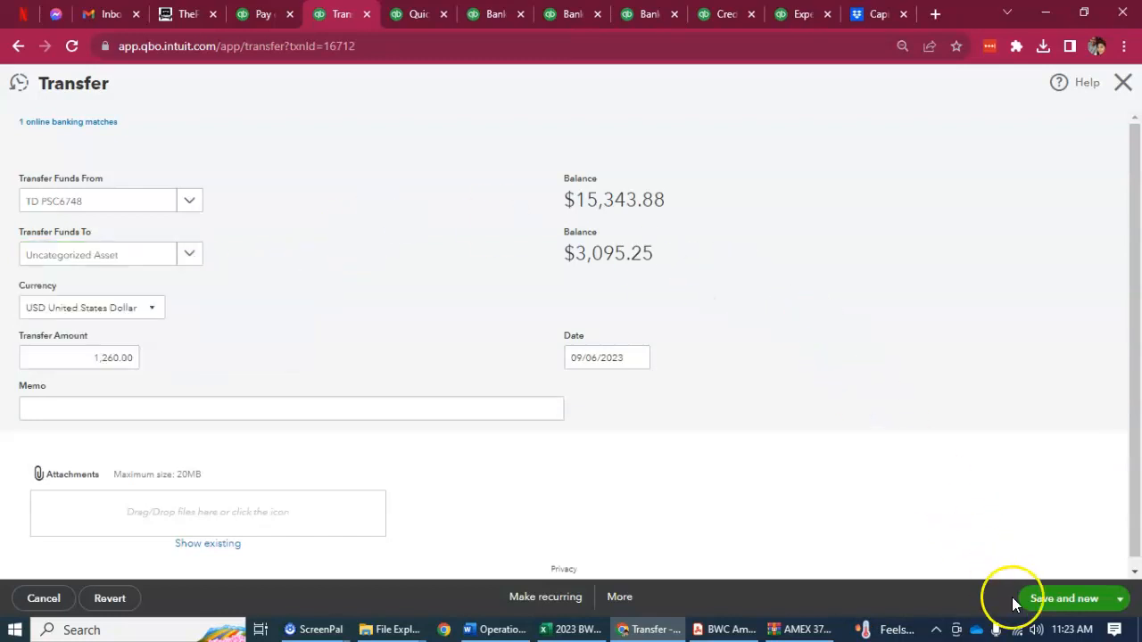
{"action": "left_click", "coordinate": [1120, 604]}
{"action": "left_click", "coordinate": [1042, 571]}
{"action": "left_click", "coordinate": [718, 378]}
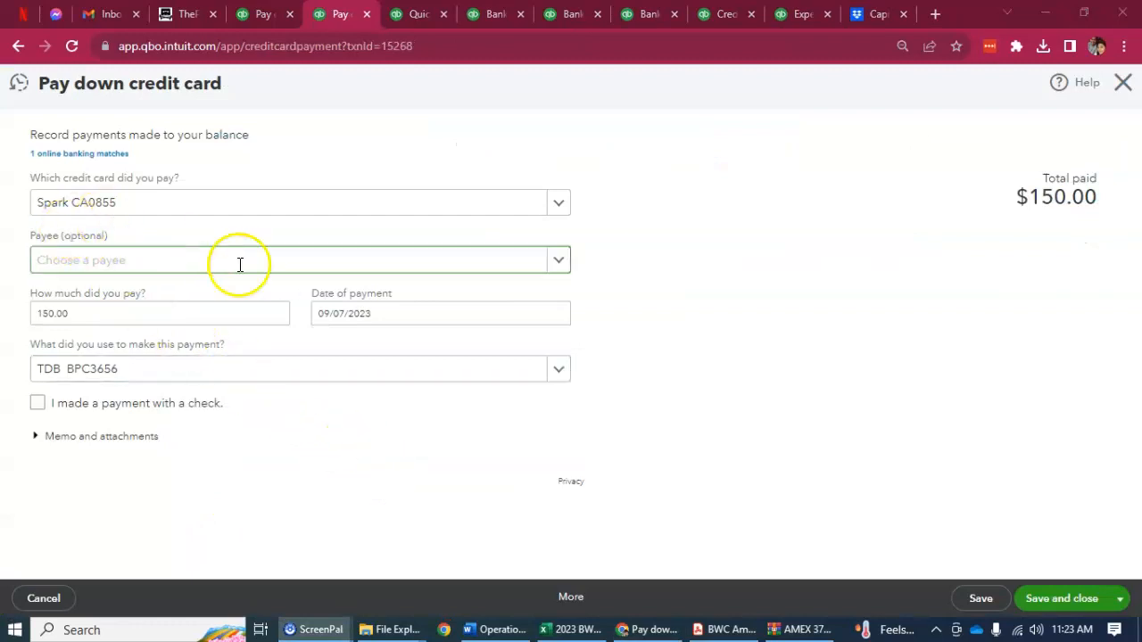
Step: Try to set the paying account of the 09/07/2023 credit card payment of 150.00 to Uncategorized Asset
{"action": "left_click", "coordinate": [557, 384]}
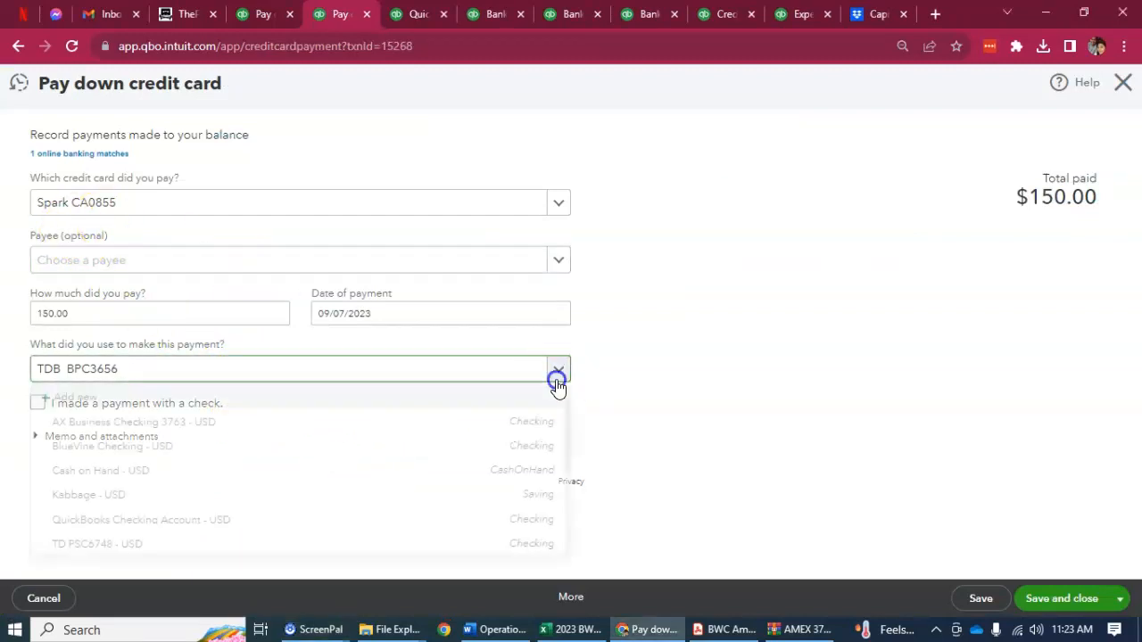
{"action": "left_click", "coordinate": [557, 373]}
{"action": "left_click", "coordinate": [558, 373]}
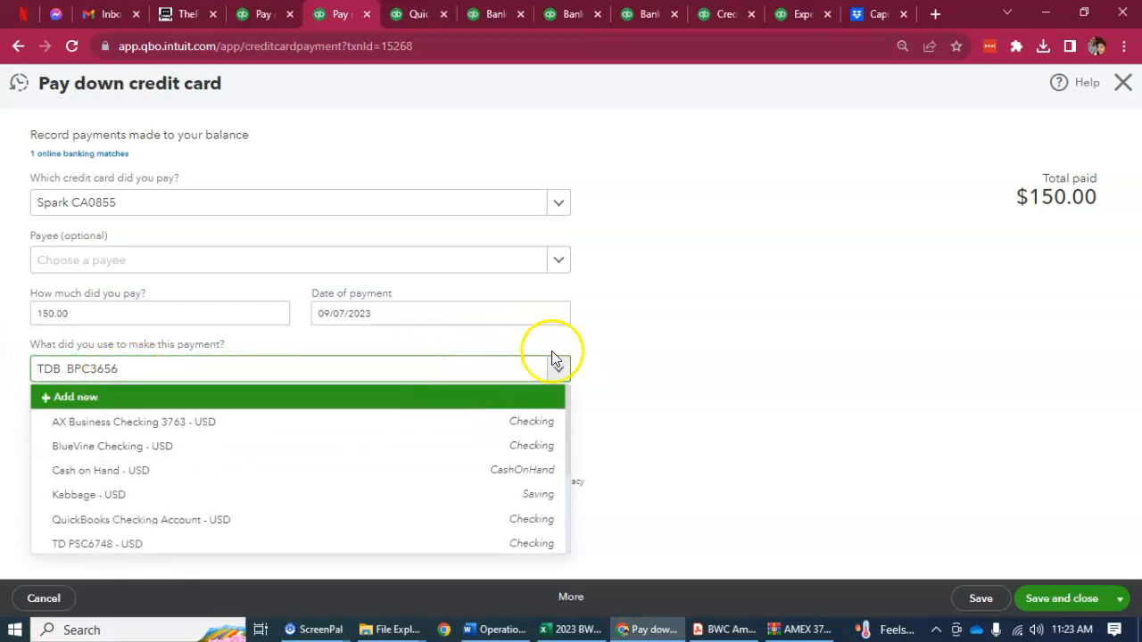
{"action": "left_click", "coordinate": [555, 373]}
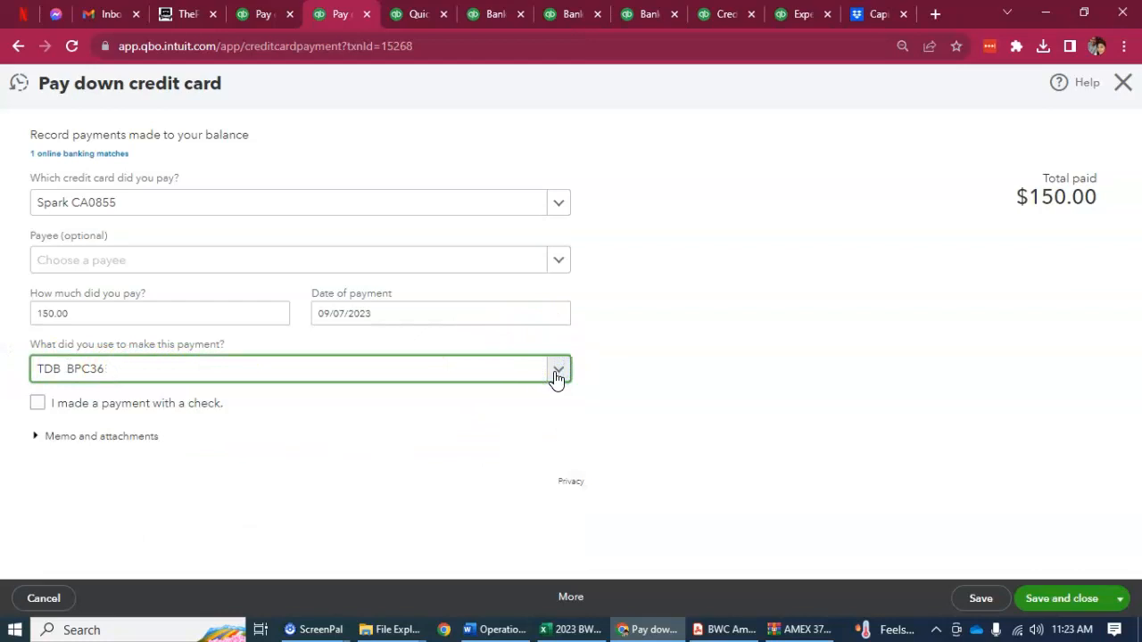
{"action": "left_click", "coordinate": [555, 373]}
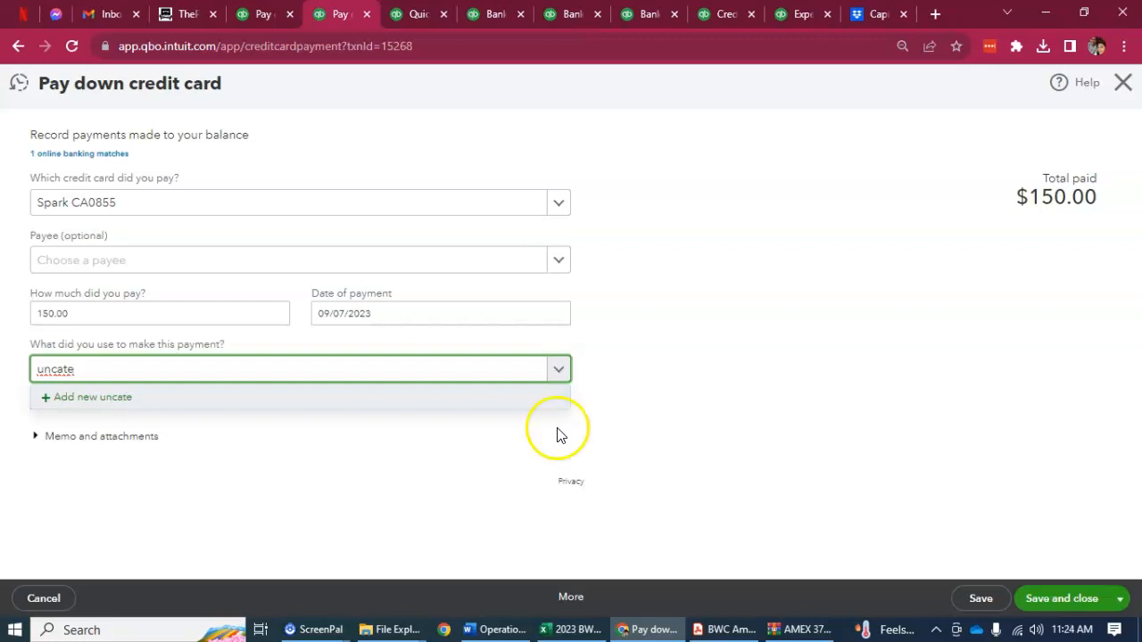
{"action": "left_click", "coordinate": [570, 598]}
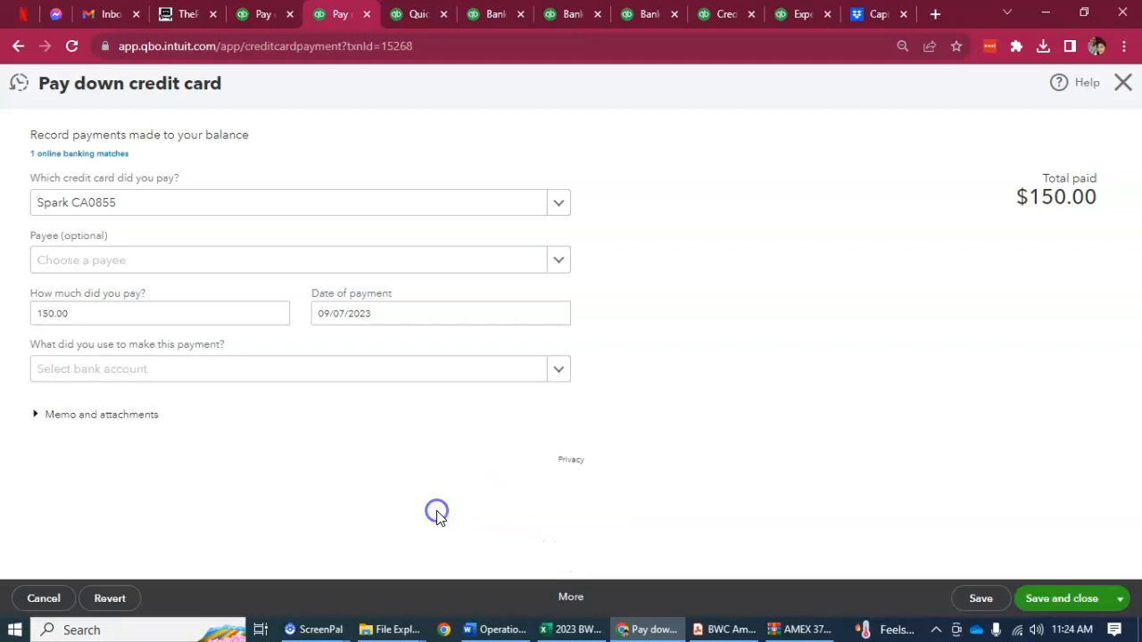
Step: Check the bank accounts in the Excel monitoring workbook, then set the 150.00 credit card payment's account to AX Business Checking 3763 and save it
{"action": "left_click", "coordinate": [570, 630]}
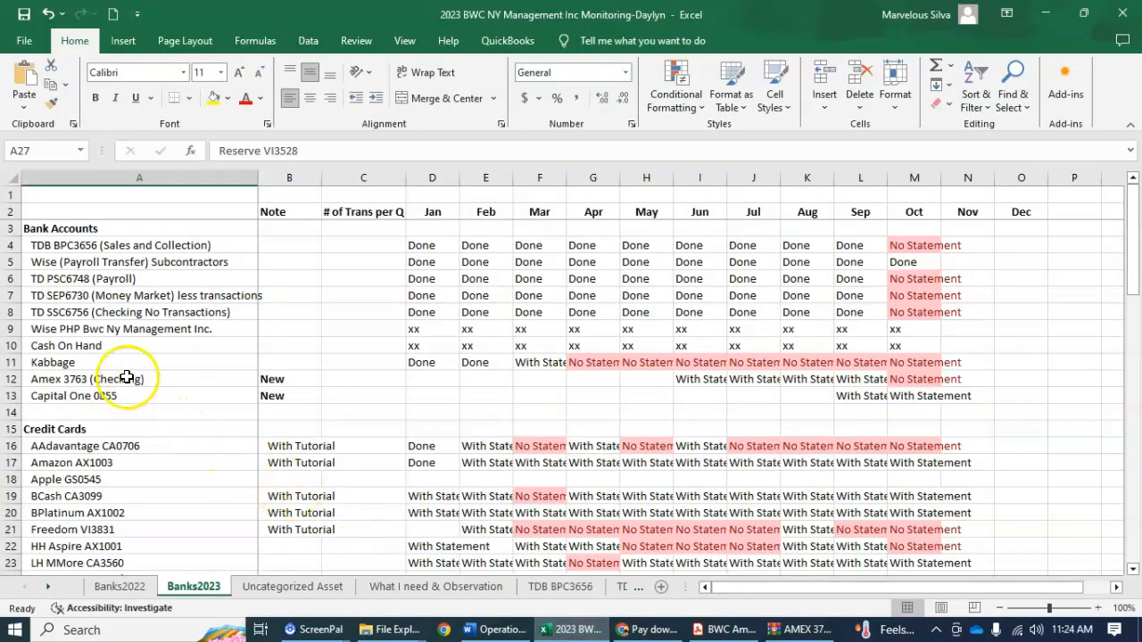
{"action": "left_click", "coordinate": [666, 639]}
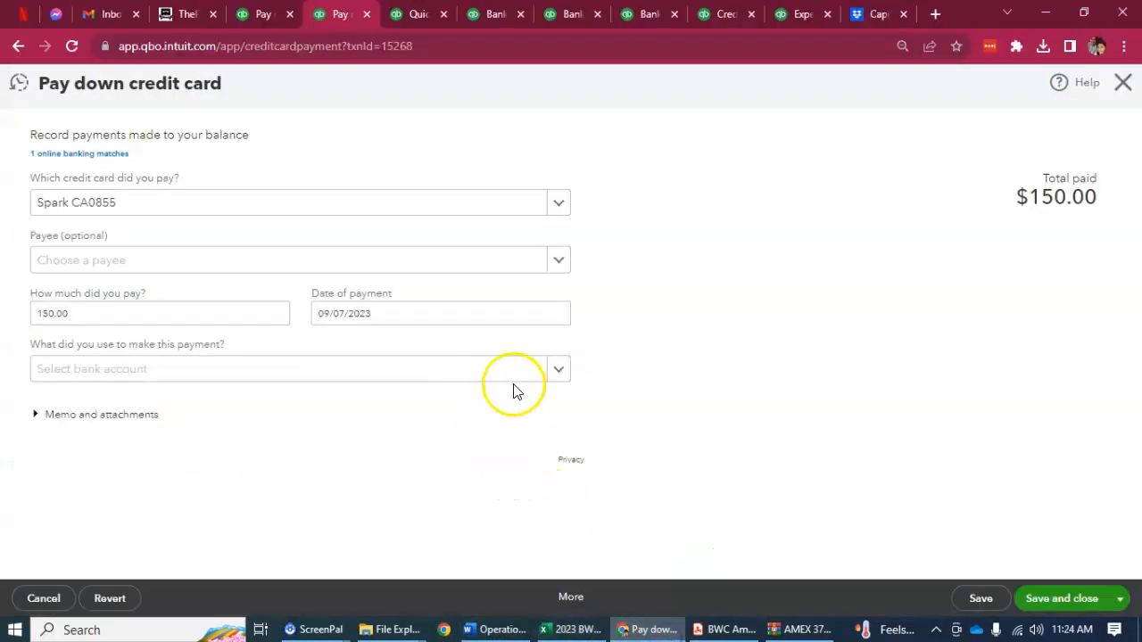
{"action": "left_click", "coordinate": [540, 381]}
{"action": "type", "text": "3763"}
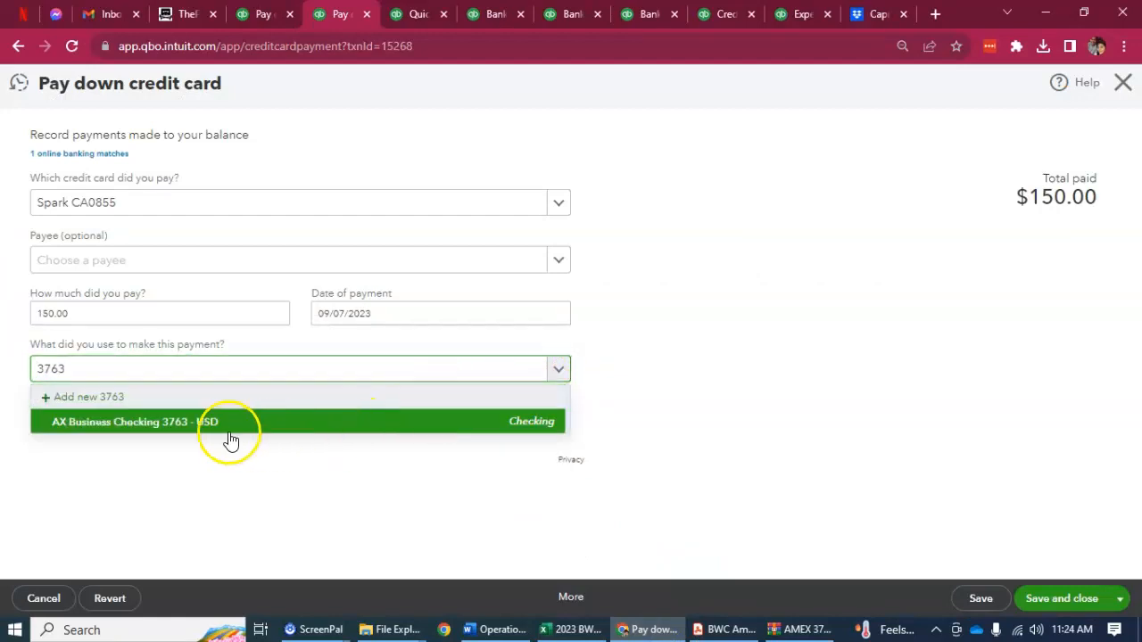
{"action": "left_click", "coordinate": [229, 423]}
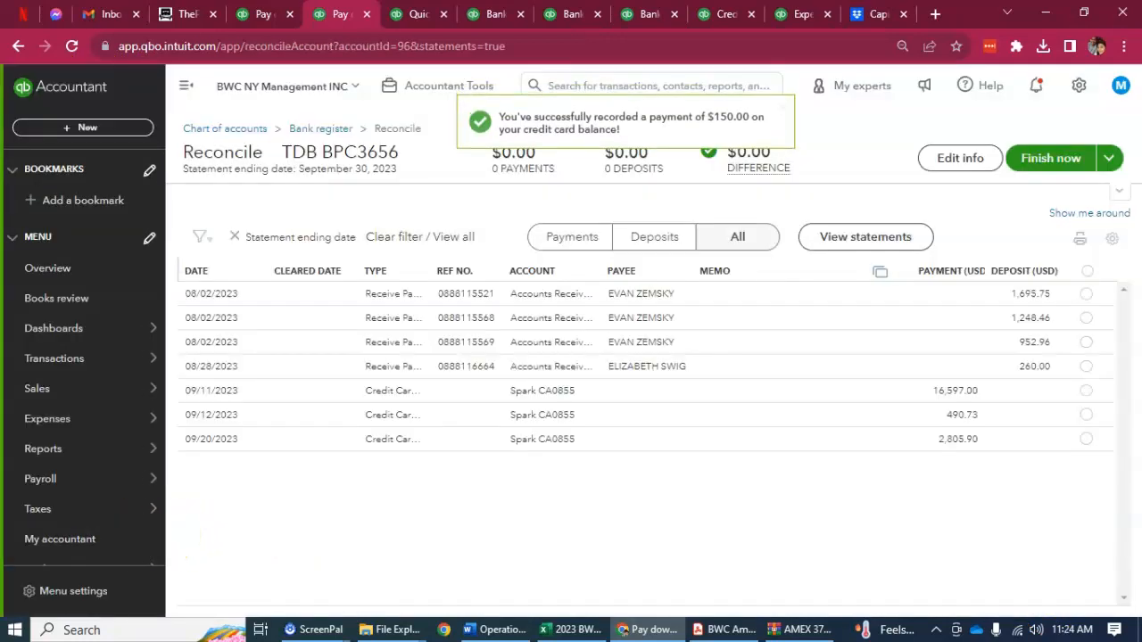
Step: Change the paying account of the 09/11/2023 credit card payment of 16,597.00 to AX Business Checking 3763, then save and close it
{"action": "left_click", "coordinate": [425, 392]}
{"action": "left_click", "coordinate": [810, 456]}
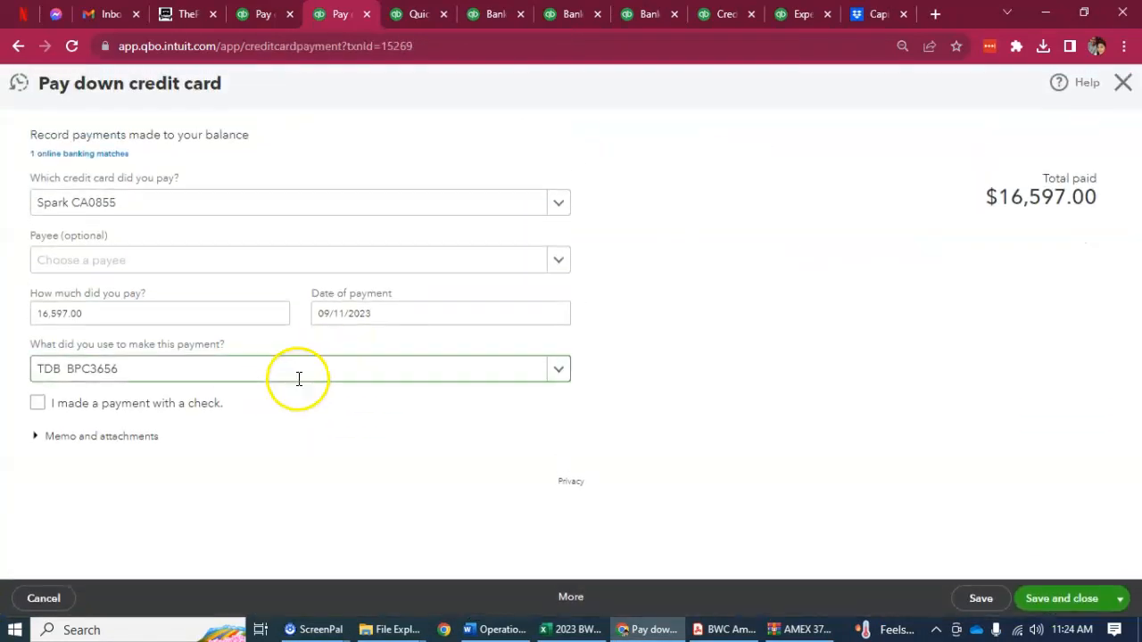
{"action": "left_click", "coordinate": [430, 377]}
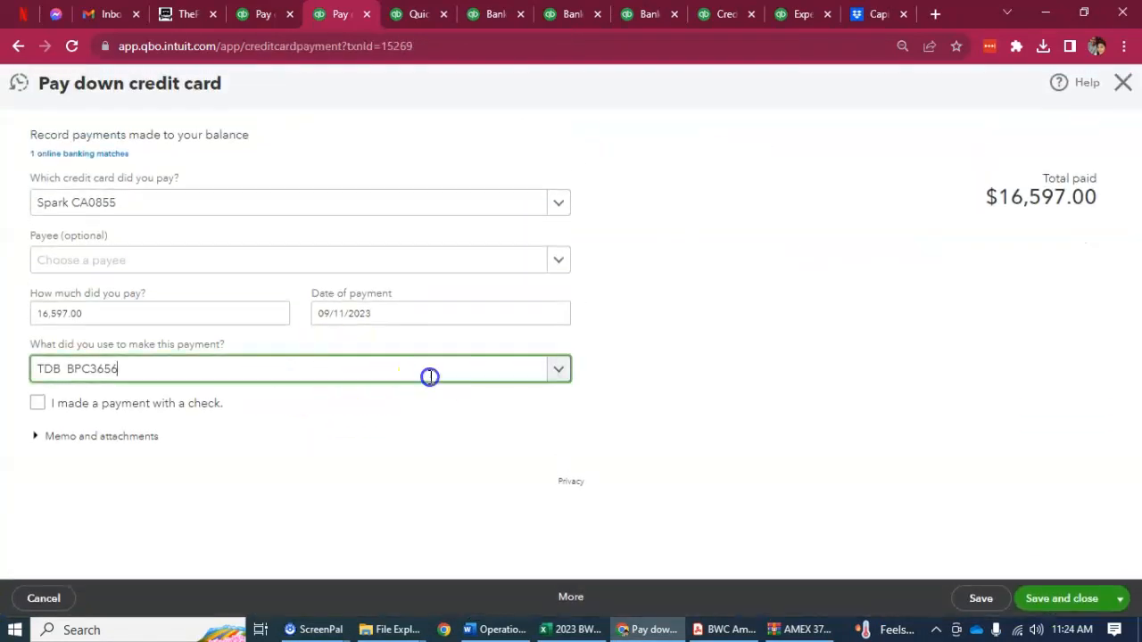
{"action": "left_click", "coordinate": [558, 372]}
{"action": "left_click", "coordinate": [558, 372]}
{"action": "left_click", "coordinate": [562, 374]}
{"action": "left_click", "coordinate": [256, 357]}
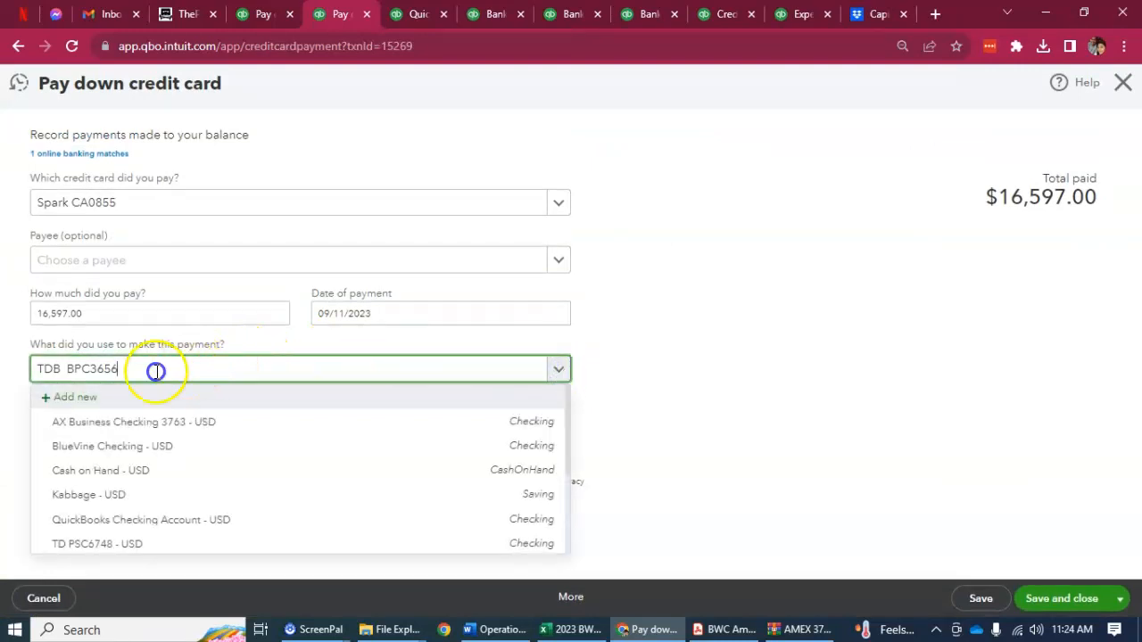
{"action": "left_click_drag", "start_coordinate": [187, 369], "coordinate": [7, 379]}
{"action": "type", "text": "3763"}
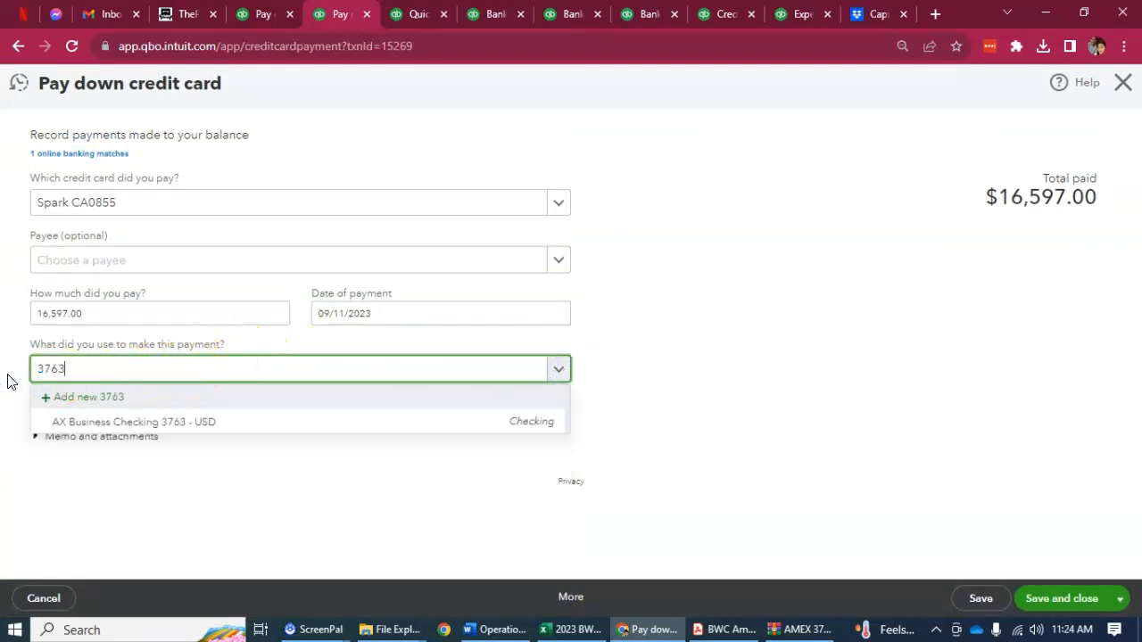
{"action": "left_click", "coordinate": [116, 424]}
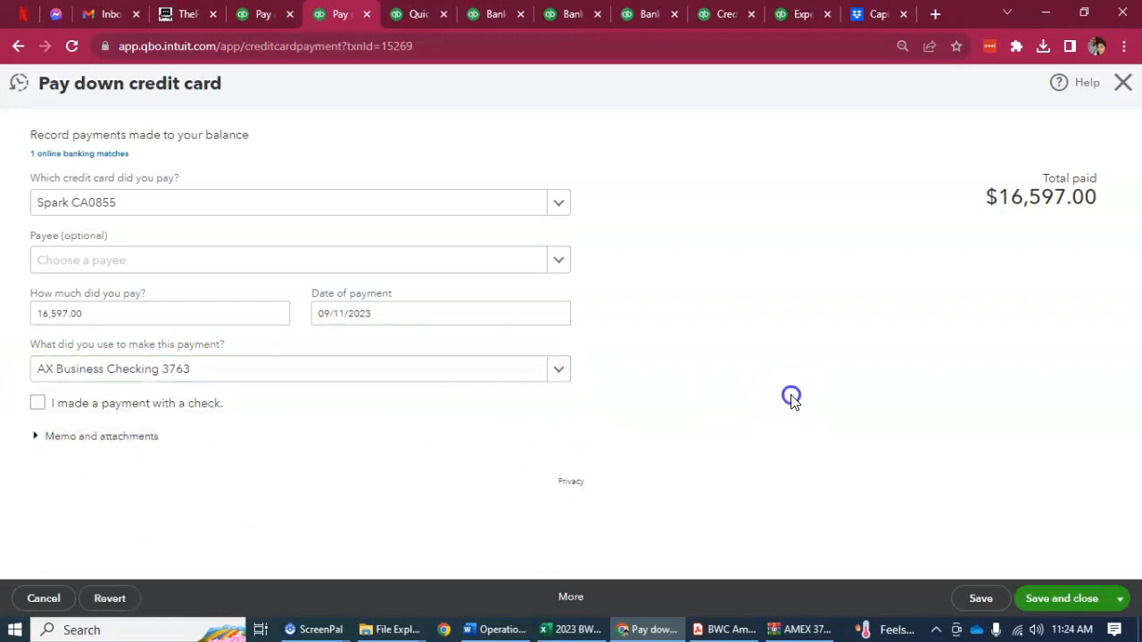
{"action": "left_click", "coordinate": [1048, 589]}
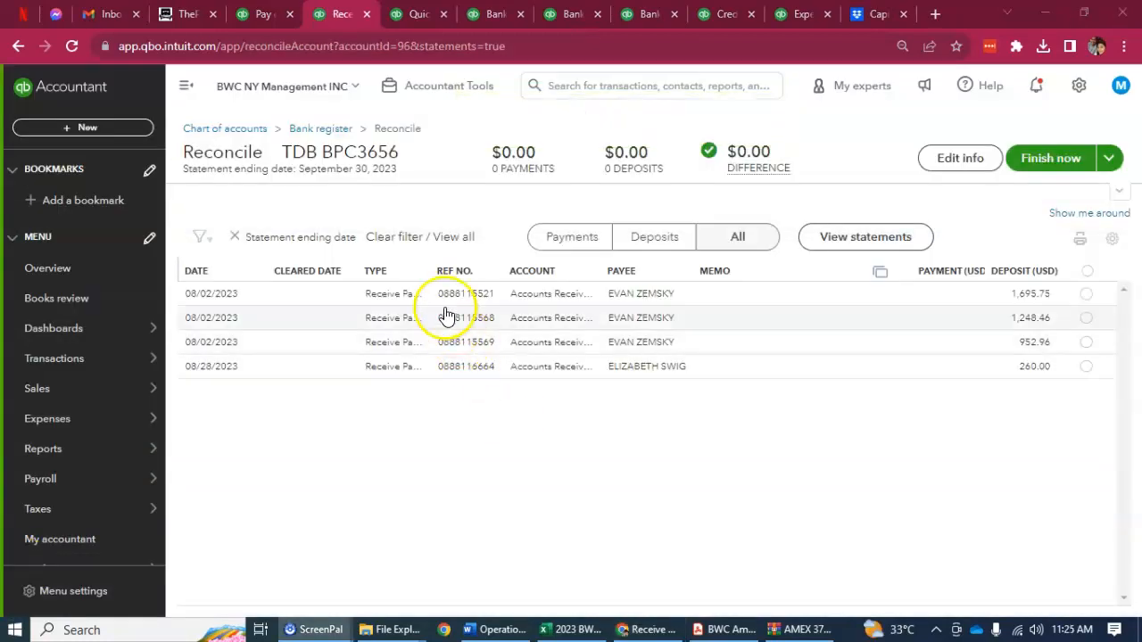
Step: Widen the Type column and narrow the Memo column in the reconciliation list
{"action": "left_click_drag", "start_coordinate": [433, 270], "coordinate": [506, 270]}
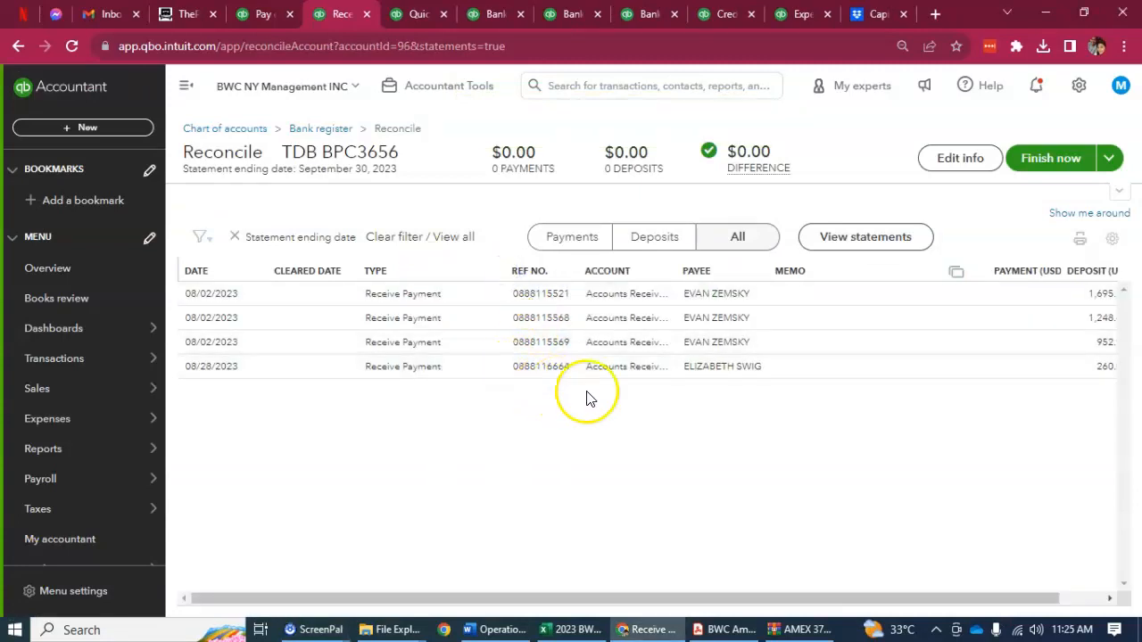
{"action": "left_click_drag", "start_coordinate": [928, 275], "coordinate": [874, 273]}
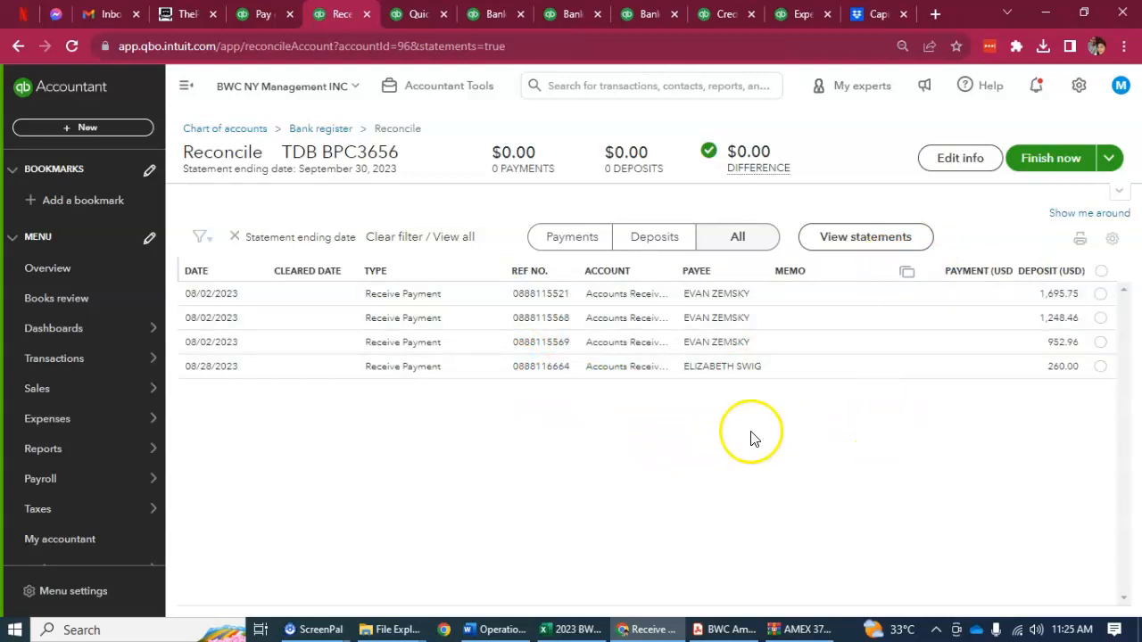
Step: Change the deposit account of the 08/02/2023 received payment of 1,695.75 to Undeposited Funds, then save and close it, accepting the change
{"action": "left_click", "coordinate": [485, 299]}
{"action": "left_click", "coordinate": [836, 377]}
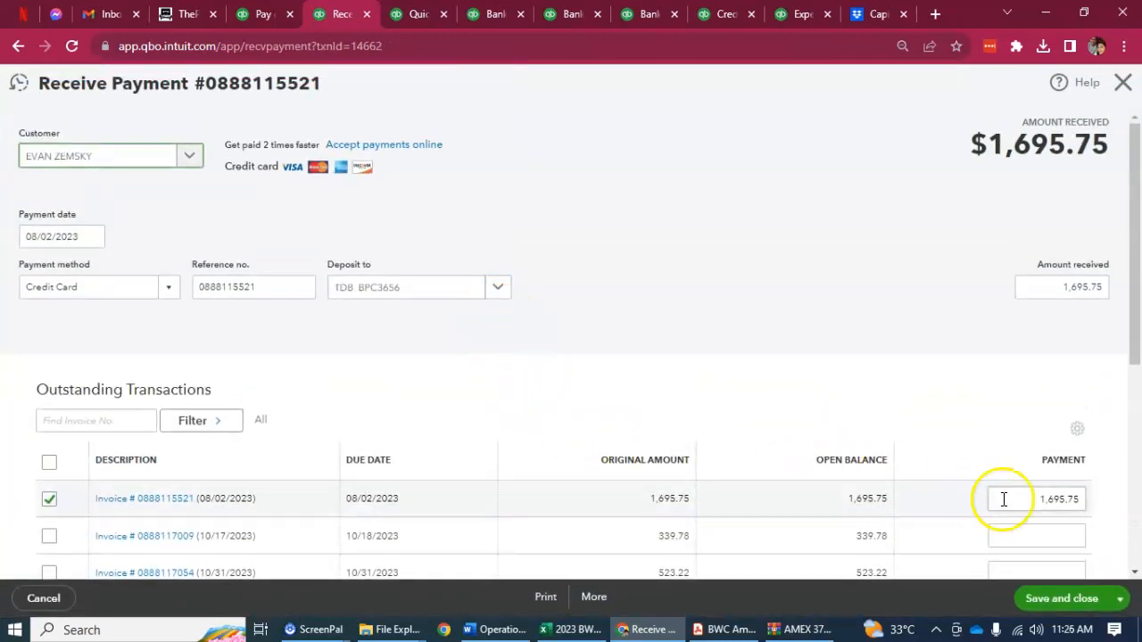
{"action": "scroll", "coordinate": [985, 526], "scroll_direction": "down", "scroll_amount": 3}
{"action": "scroll", "coordinate": [759, 401], "scroll_direction": "up", "scroll_amount": 3}
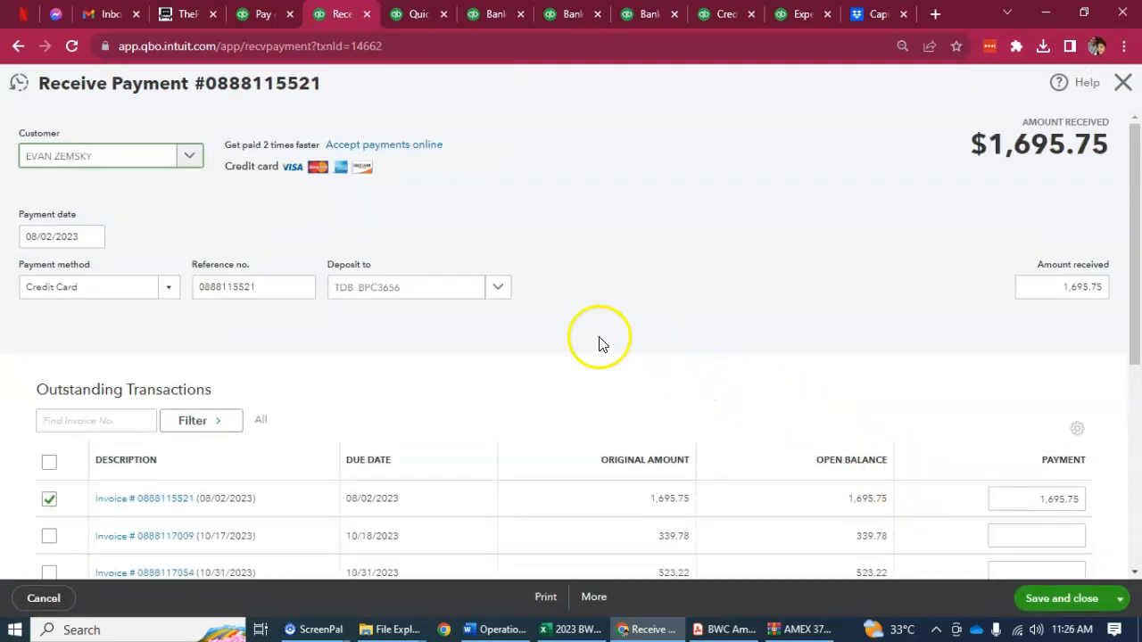
{"action": "left_click", "coordinate": [498, 290]}
{"action": "left_click", "coordinate": [498, 290]}
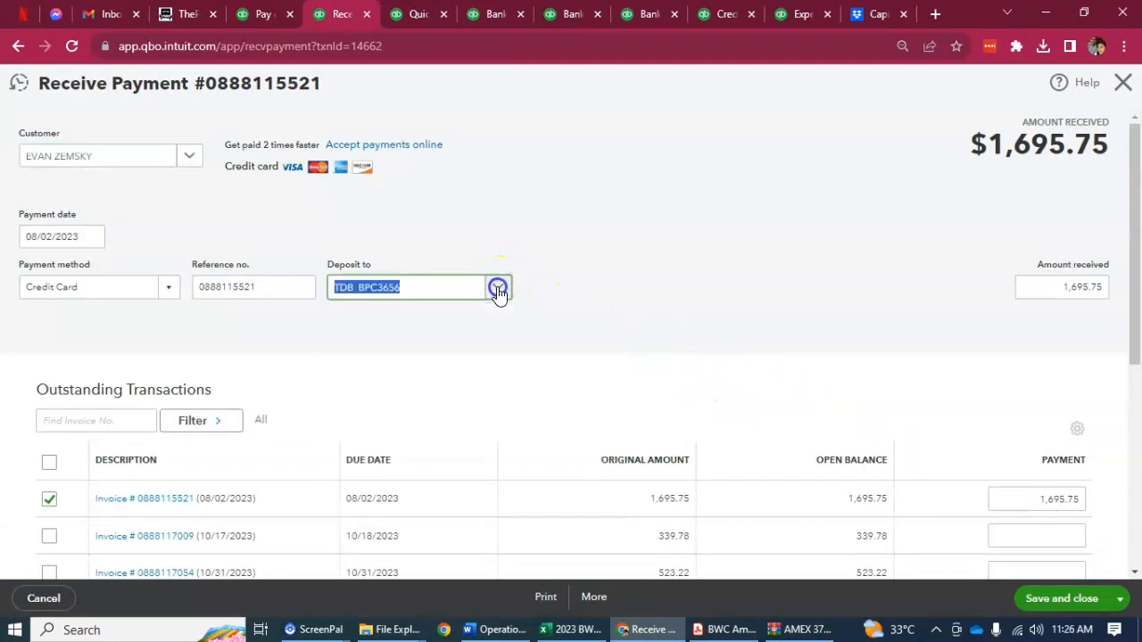
{"action": "type", "text": "un"}
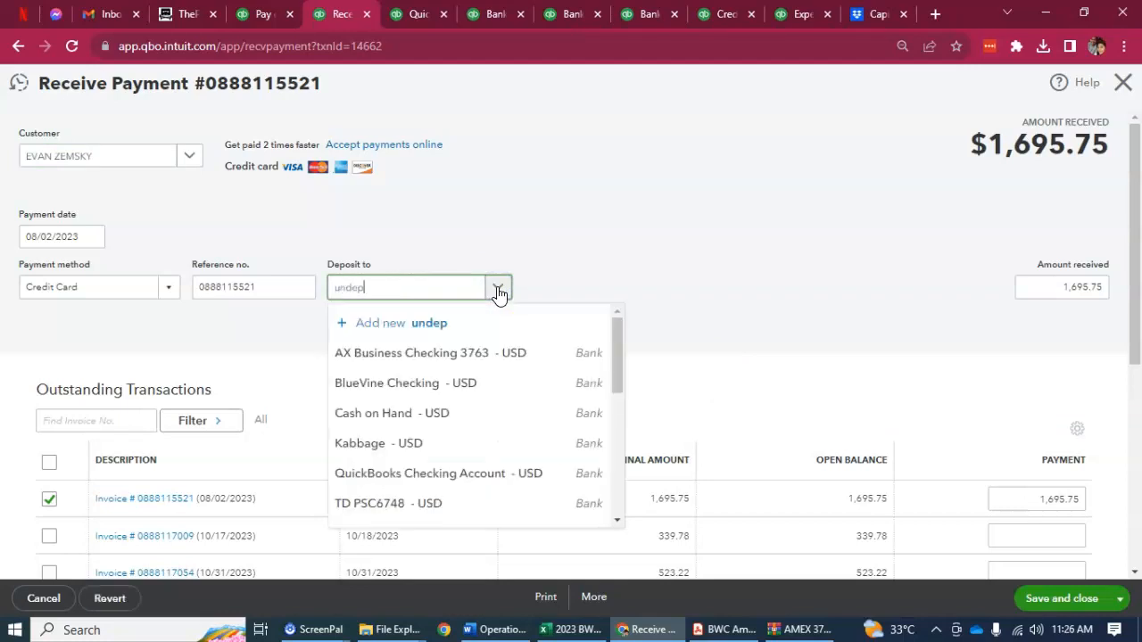
{"action": "type", "text": "dep"}
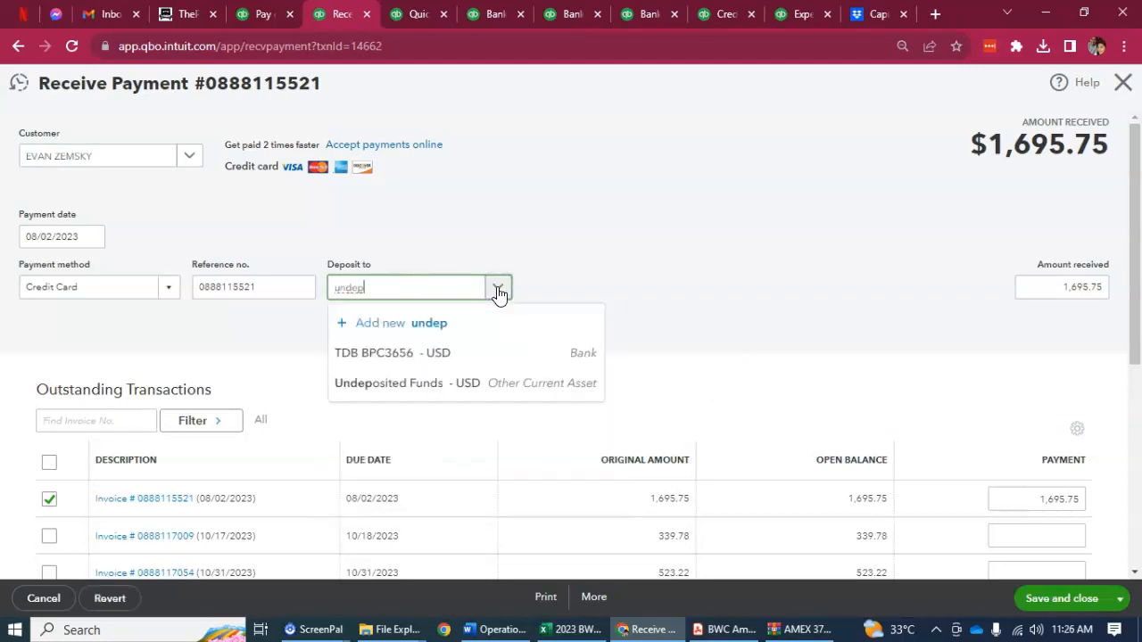
{"action": "left_click", "coordinate": [433, 381]}
{"action": "scroll", "coordinate": [740, 428], "scroll_direction": "down", "scroll_amount": 2}
{"action": "left_click", "coordinate": [1052, 598]}
{"action": "left_click", "coordinate": [714, 380]}
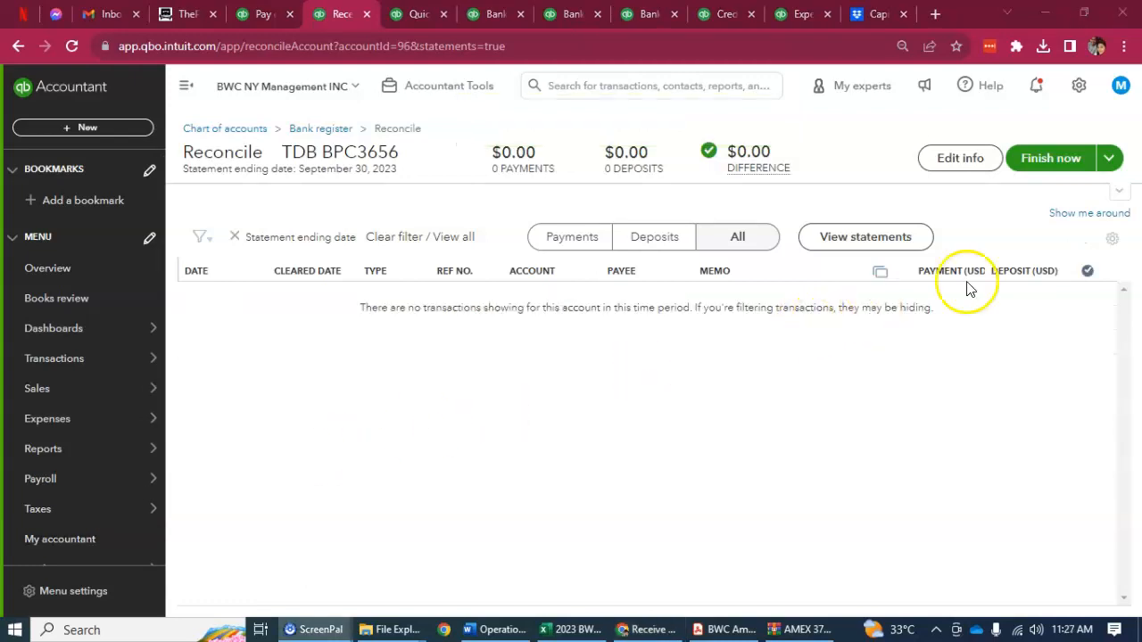
Step: Close the September 30, 2023 reconciliation of TDB BPC3656 without saving and confirm removing the changes
{"action": "left_click", "coordinate": [1109, 158]}
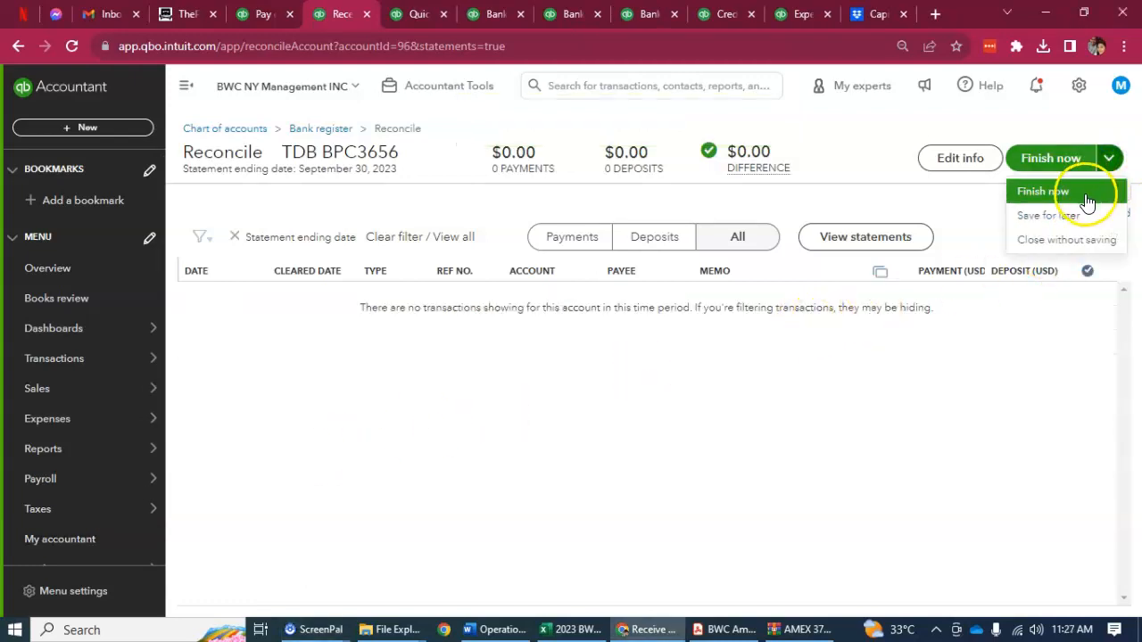
{"action": "left_click", "coordinate": [1064, 241]}
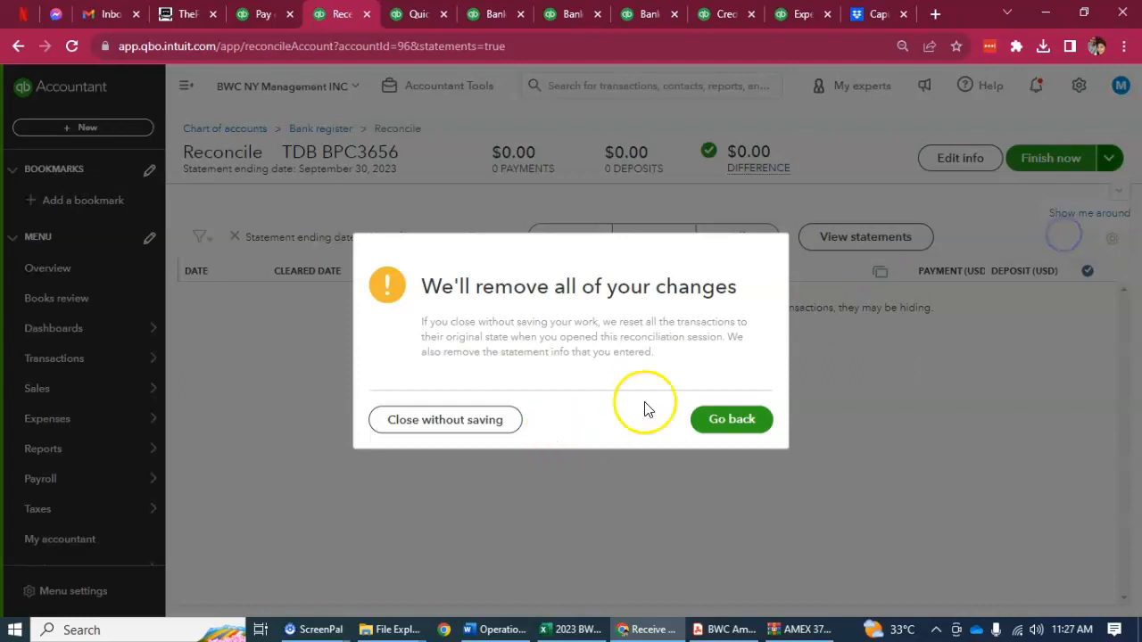
{"action": "left_click", "coordinate": [462, 421]}
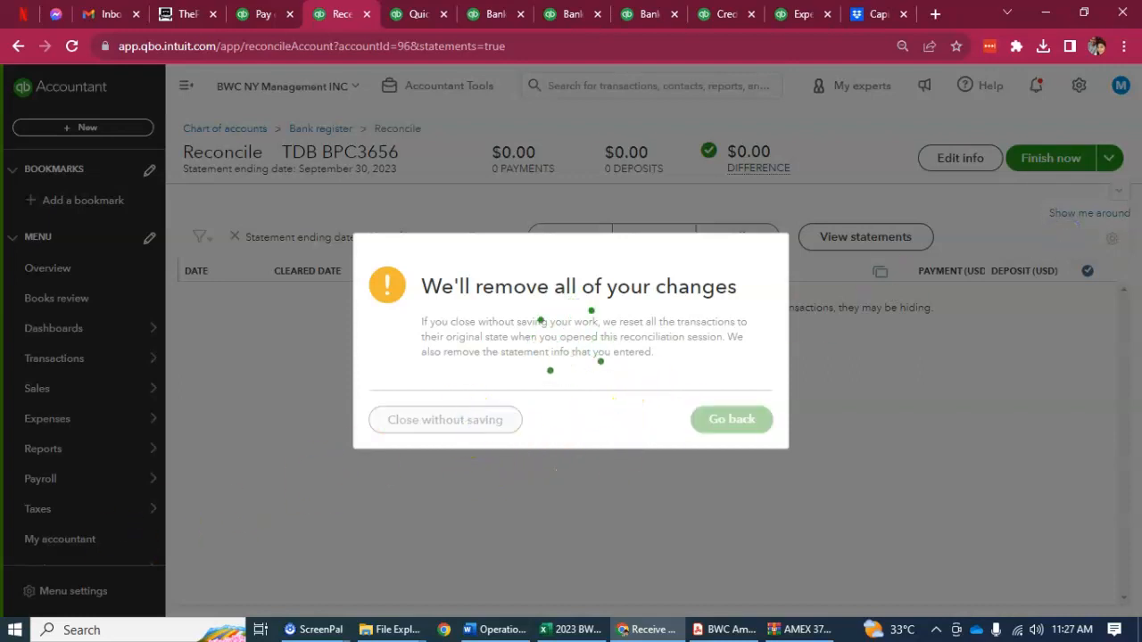